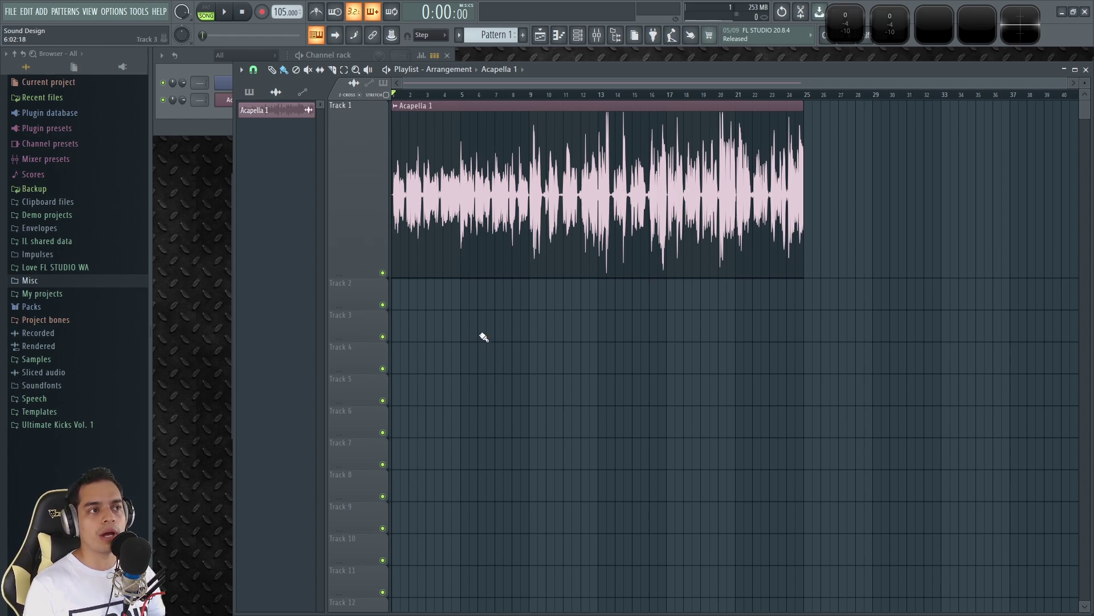
Step: Play the Acapella 1 clip from the start of the playlist to hear the opening bars, and stop playback
{"action": "key", "text": "space"}
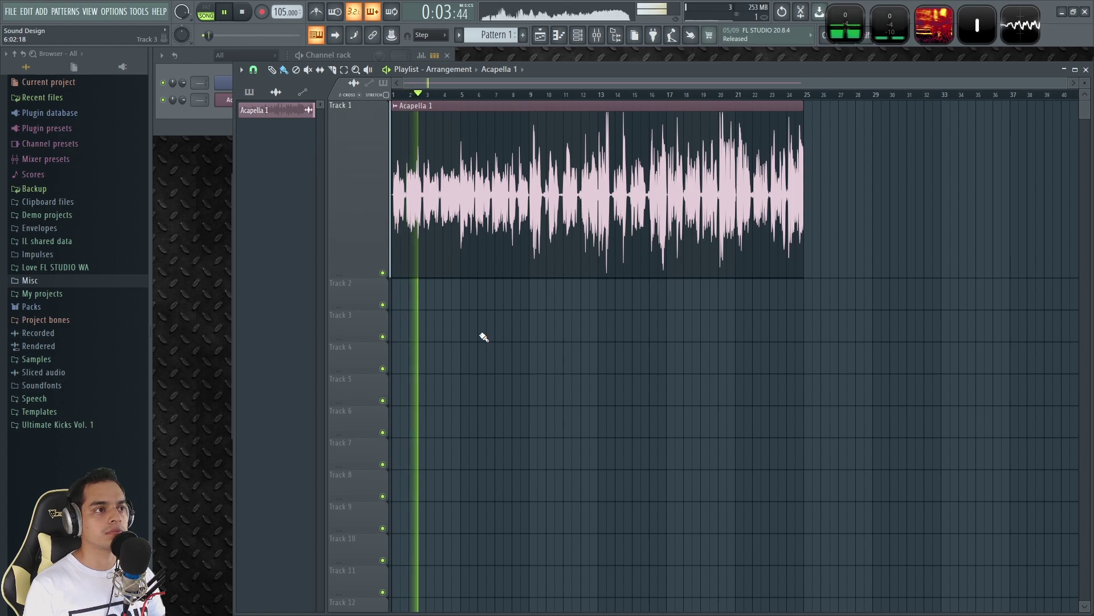
{"action": "key", "text": "space"}
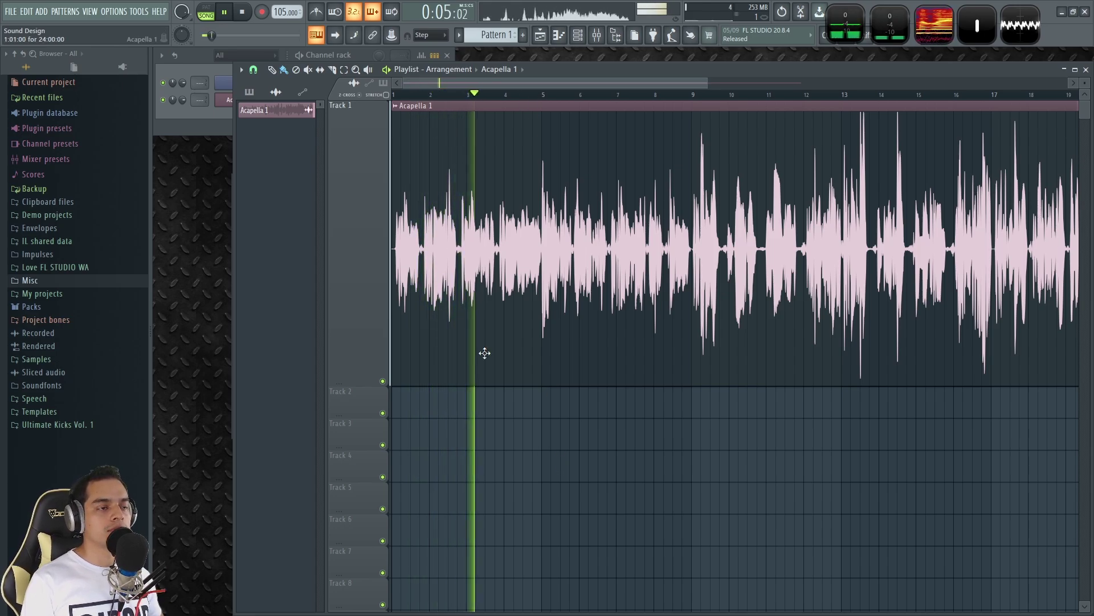
{"action": "scroll", "coordinate": [521, 463], "scroll_direction": "up", "scroll_amount": 2}
{"action": "scroll", "coordinate": [521, 462], "scroll_direction": "down", "scroll_amount": 3}
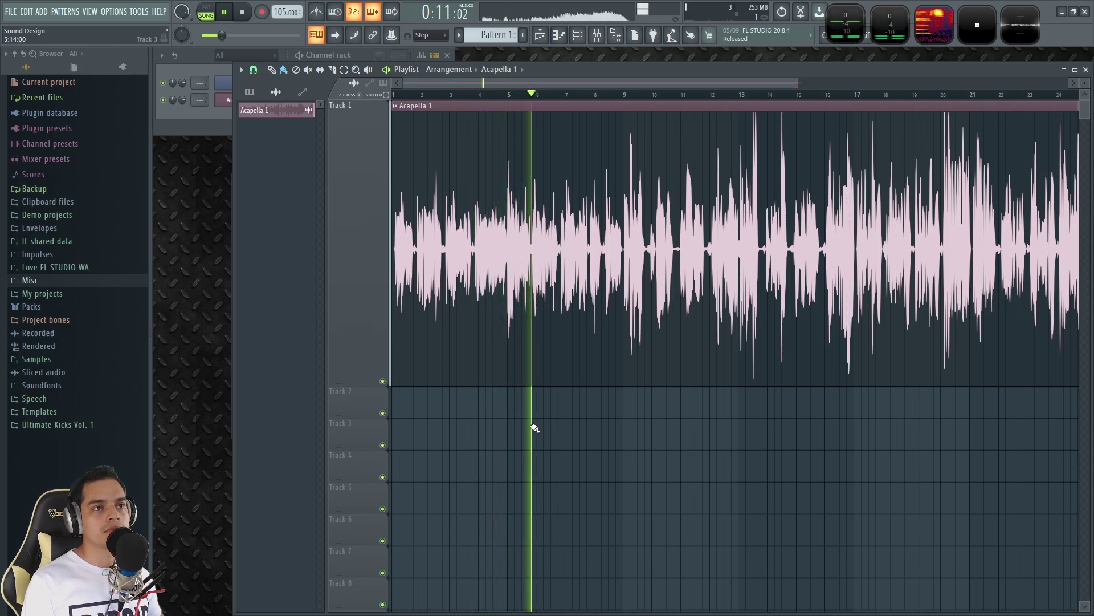
{"action": "mouse_move", "coordinate": [629, 80]}
{"action": "left_mouse_down"}
{"action": "mouse_move", "coordinate": [655, 80]}
{"action": "mouse_move", "coordinate": [627, 82]}
{"action": "left_mouse_up"}
{"action": "key", "text": "space"}
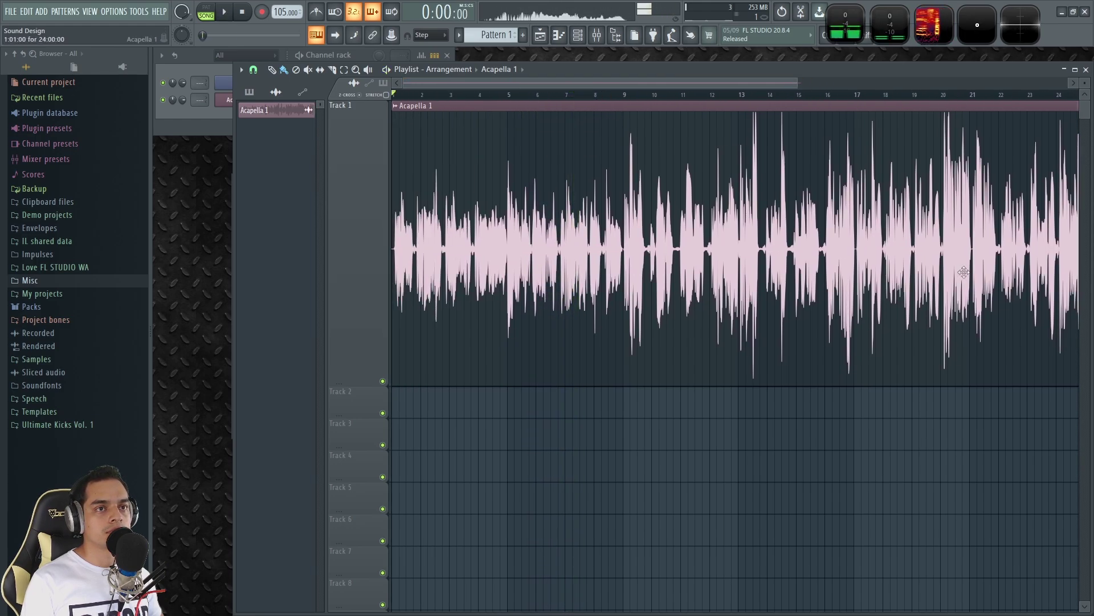
Step: Listen to the Acapella 1 clip from bar 17, stop playback, and return to the clip's beginning
{"action": "left_click_drag", "start_coordinate": [830, 81], "coordinate": [769, 72]}
{"action": "left_click", "coordinate": [791, 87]}
{"action": "key", "text": "space"}
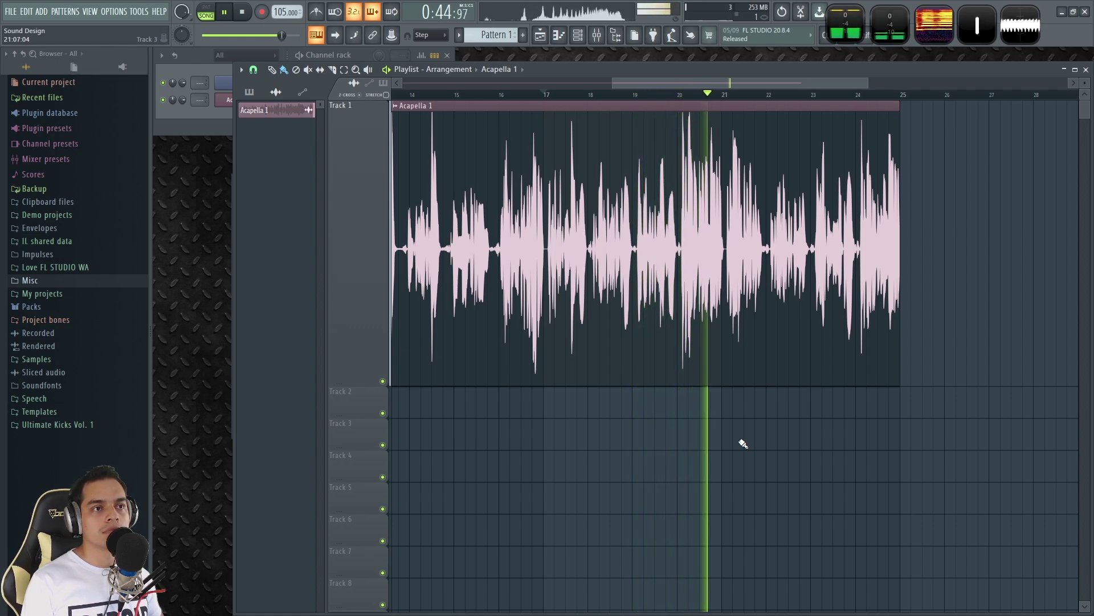
{"action": "key", "text": "space"}
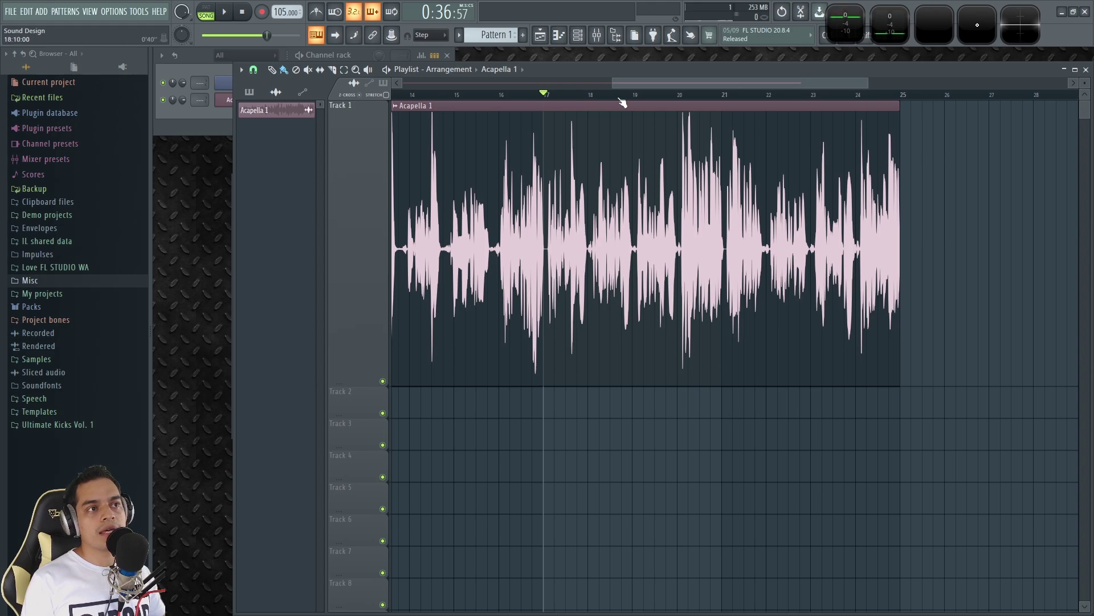
{"action": "left_click_drag", "start_coordinate": [626, 83], "coordinate": [281, 88]}
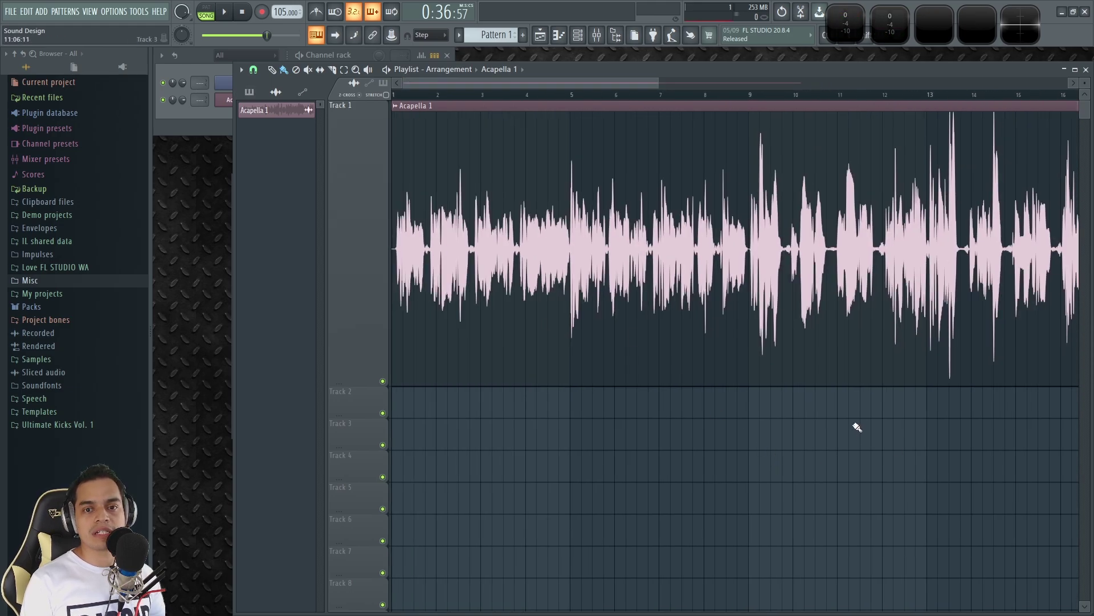
Step: Look through the sample folders used by demo projects under Misc and inspect the contents of one project folder
{"action": "left_click", "coordinate": [45, 282]}
{"action": "left_click", "coordinate": [47, 282]}
{"action": "left_click", "coordinate": [45, 281]}
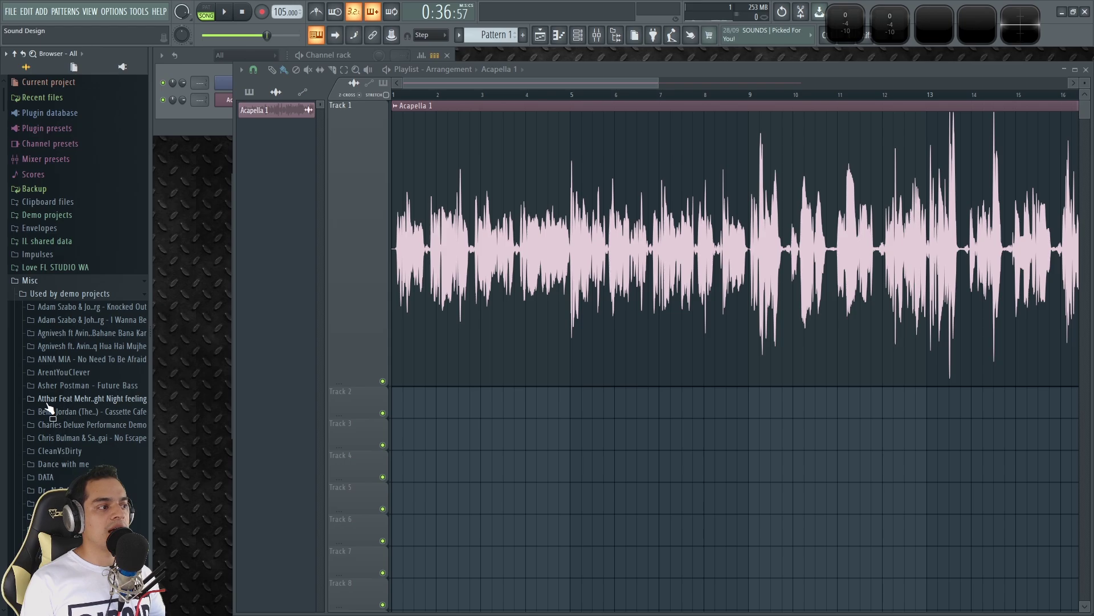
{"action": "left_click", "coordinate": [129, 400]}
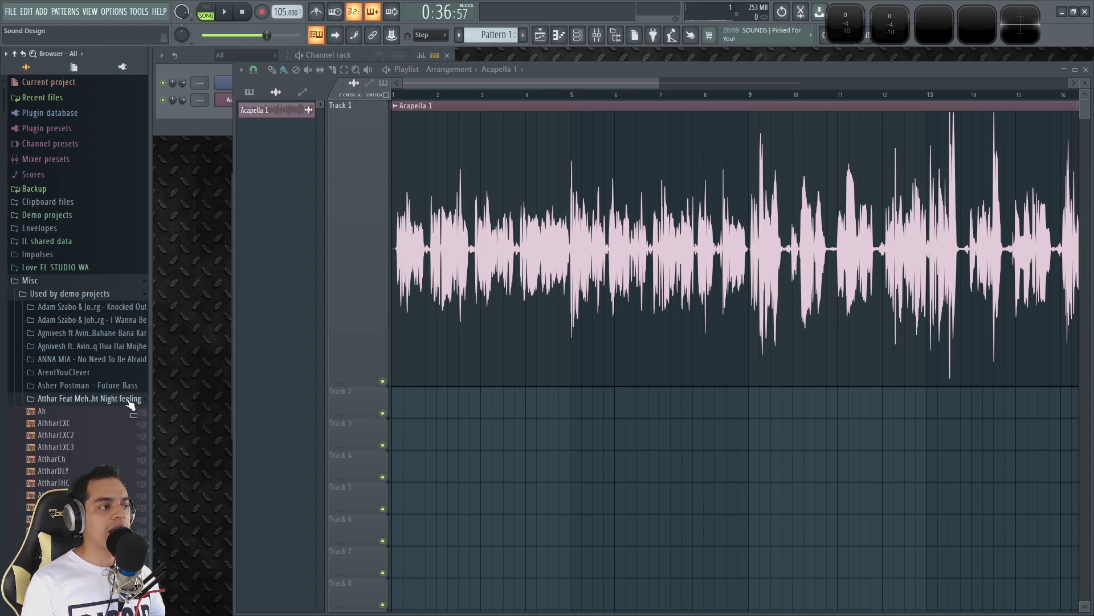
{"action": "scroll", "coordinate": [96, 412], "scroll_direction": "down", "scroll_amount": 4}
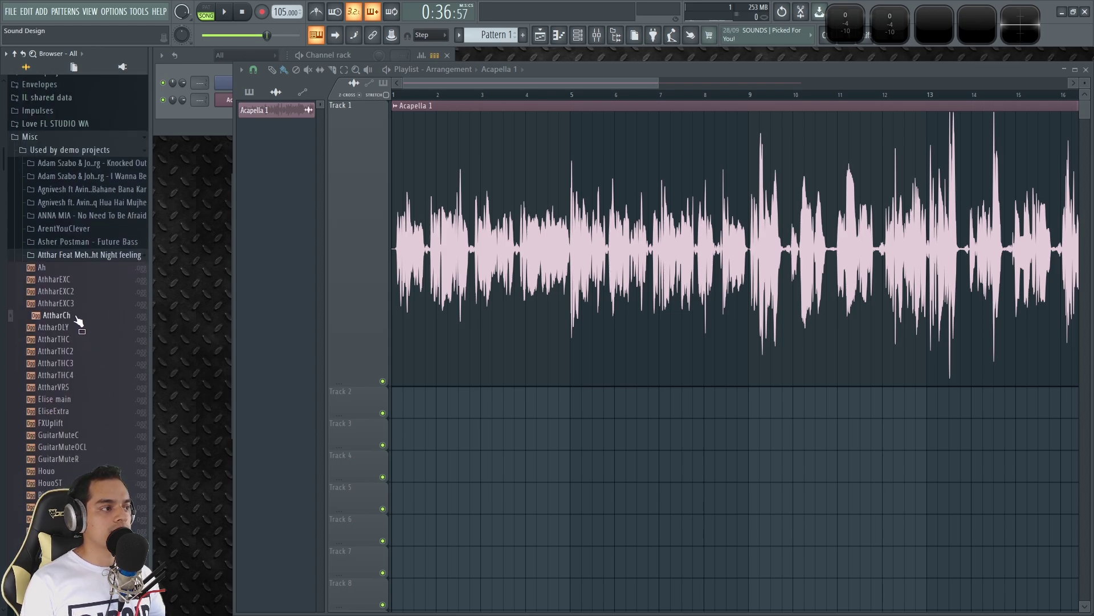
{"action": "left_click", "coordinate": [67, 256]}
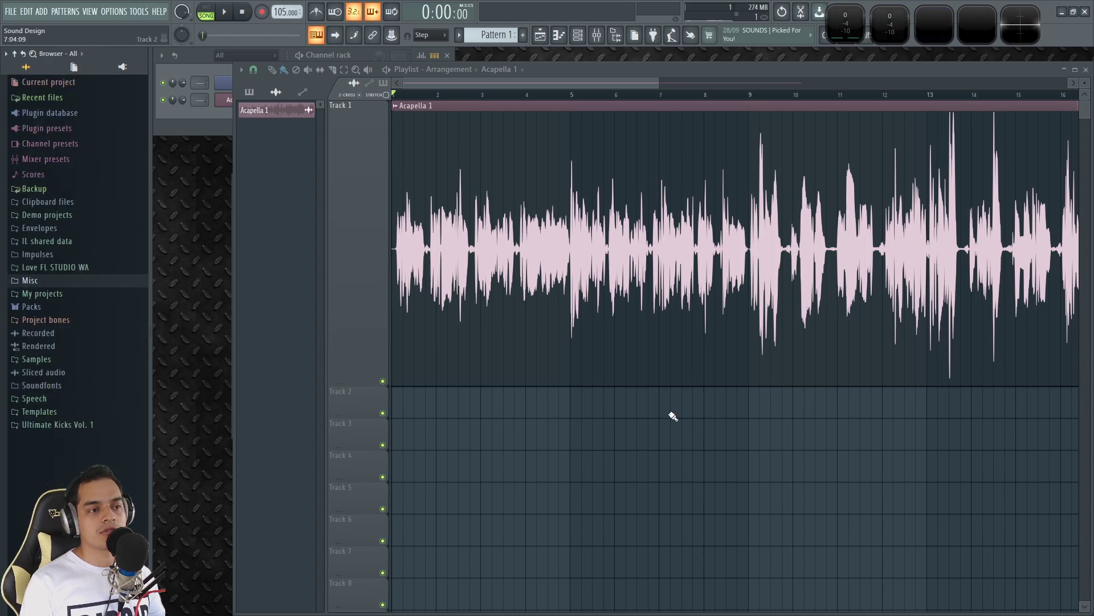
Step: Open the Acapella 1 clip's channel settings and send its audio to the pitch corrector
{"action": "scroll", "coordinate": [663, 416], "scroll_direction": "down", "scroll_amount": 3}
{"action": "scroll", "coordinate": [614, 425], "scroll_direction": "up", "scroll_amount": 3}
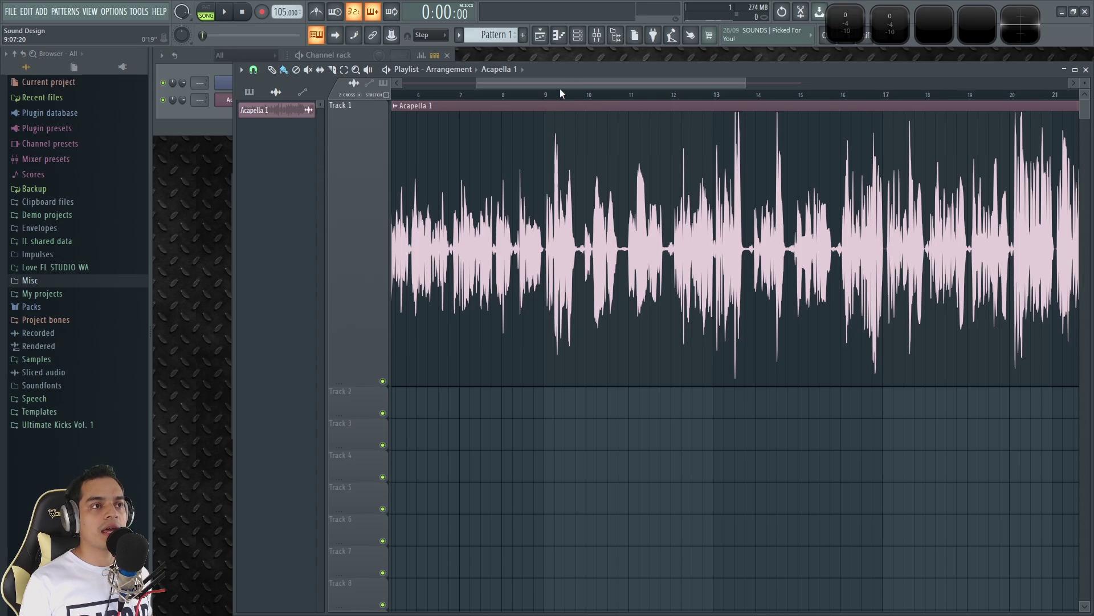
{"action": "scroll", "coordinate": [560, 93], "scroll_direction": "down", "scroll_amount": 2}
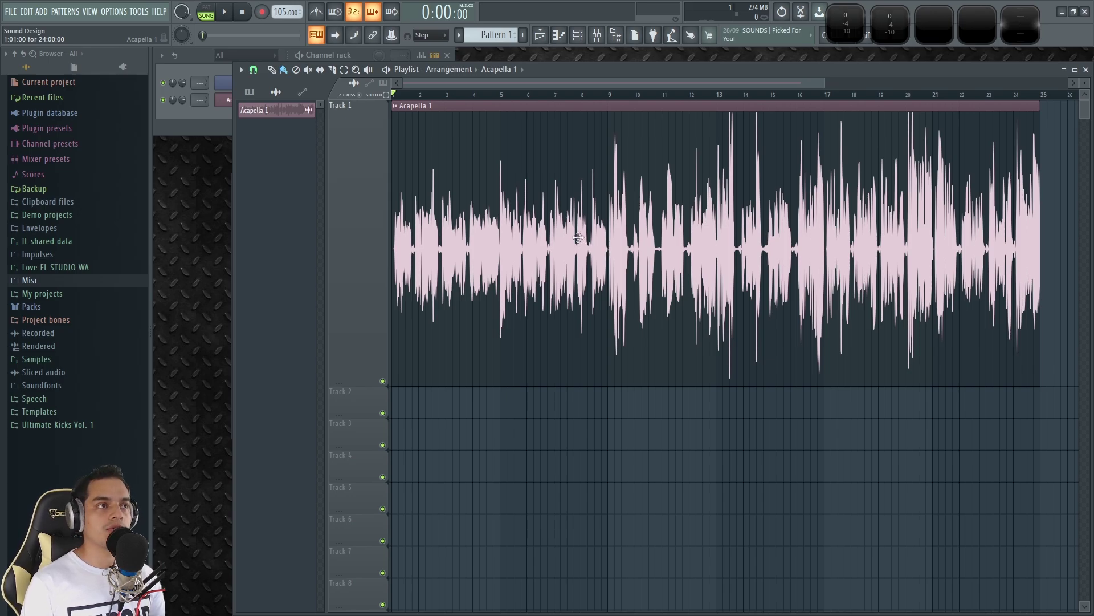
{"action": "double_click", "coordinate": [481, 191]}
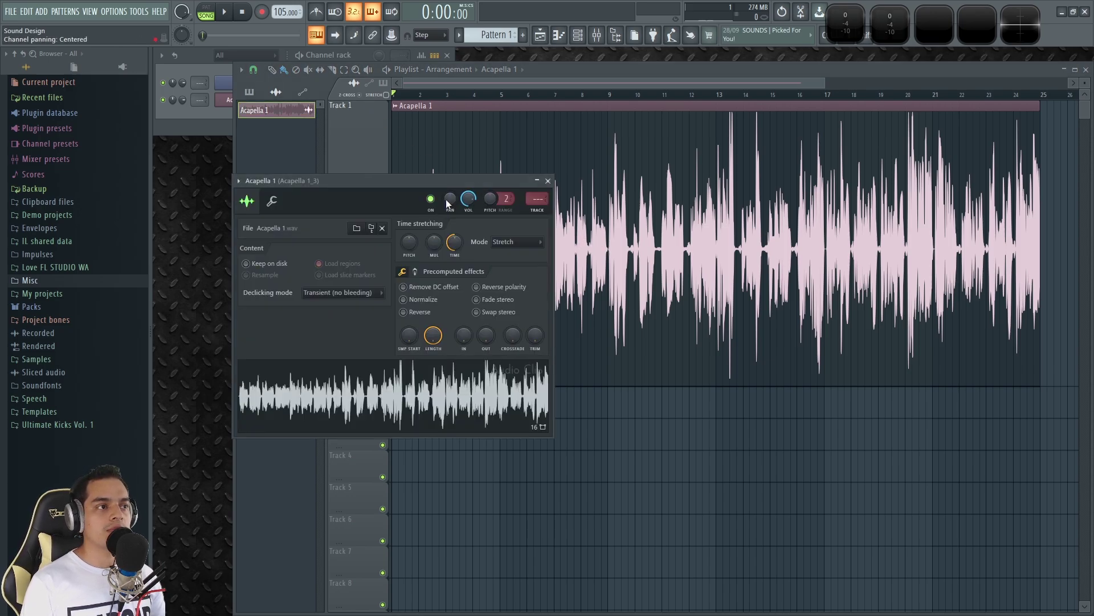
{"action": "left_click_drag", "start_coordinate": [415, 181], "coordinate": [544, 218]}
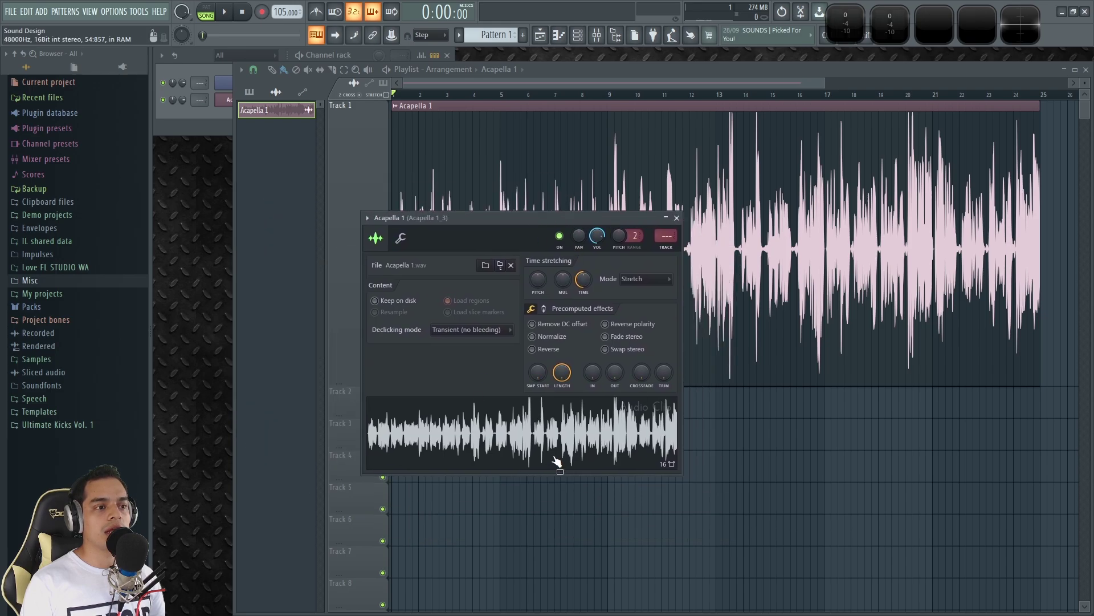
{"action": "right_click", "coordinate": [525, 440]}
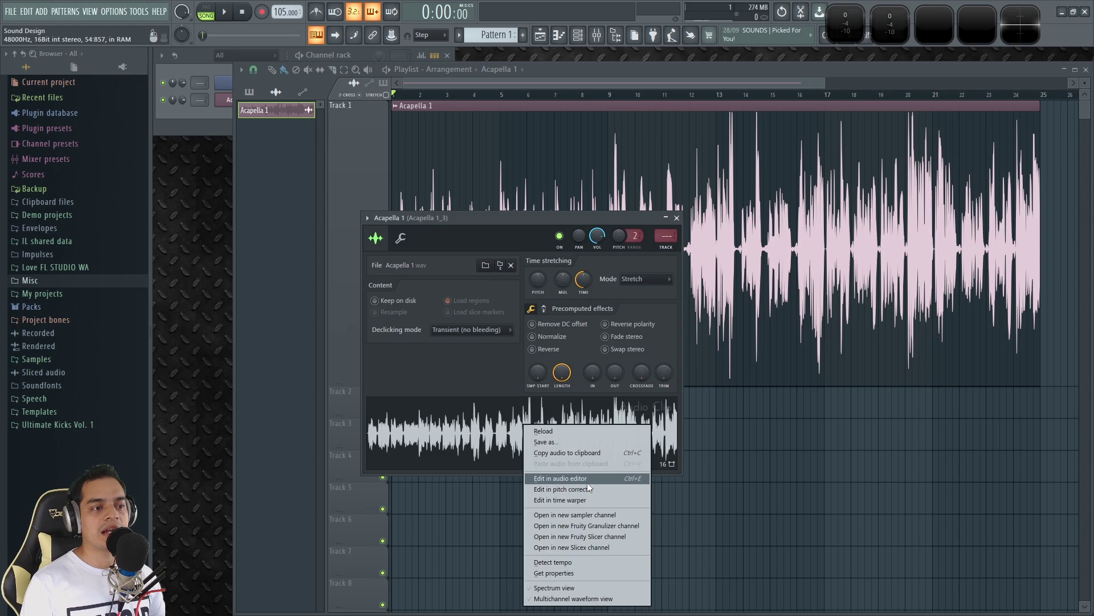
{"action": "left_click", "coordinate": [570, 489]}
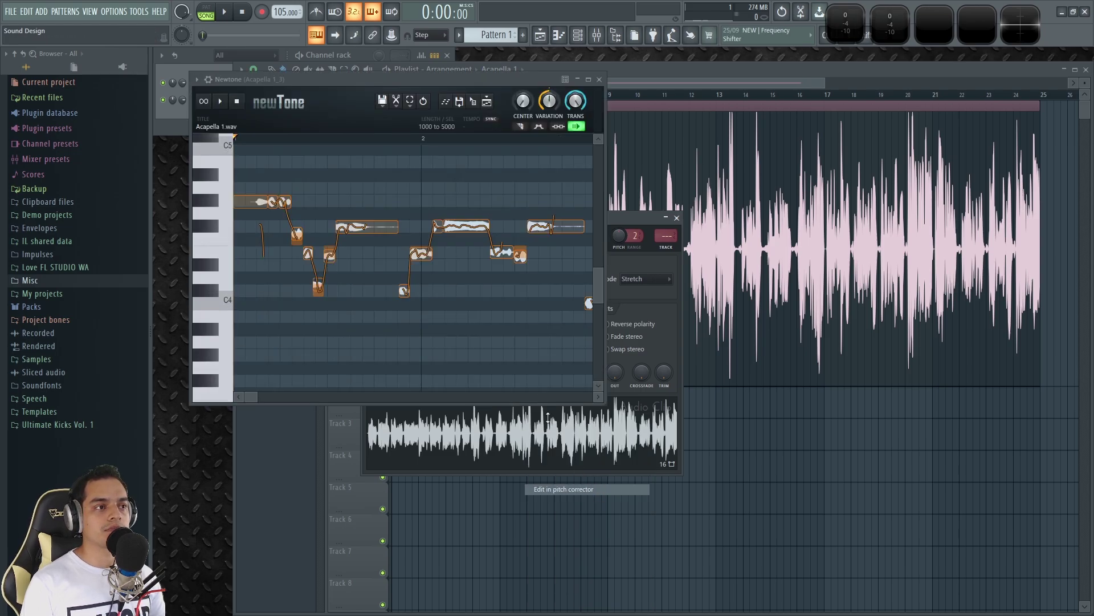
Step: Close the Acapella 1 channel settings, and reposition and enlarge the Newtone window to show more of the vocal notes
{"action": "left_click", "coordinate": [676, 218]}
{"action": "left_click_drag", "start_coordinate": [469, 79], "coordinate": [531, 119]}
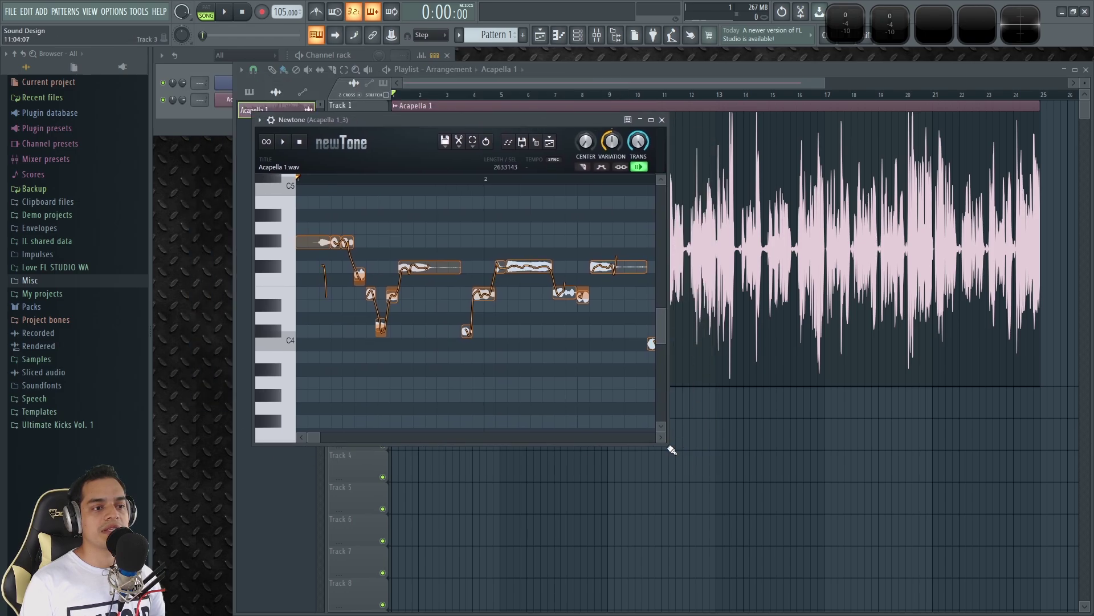
{"action": "left_click_drag", "start_coordinate": [666, 448], "coordinate": [1026, 561]}
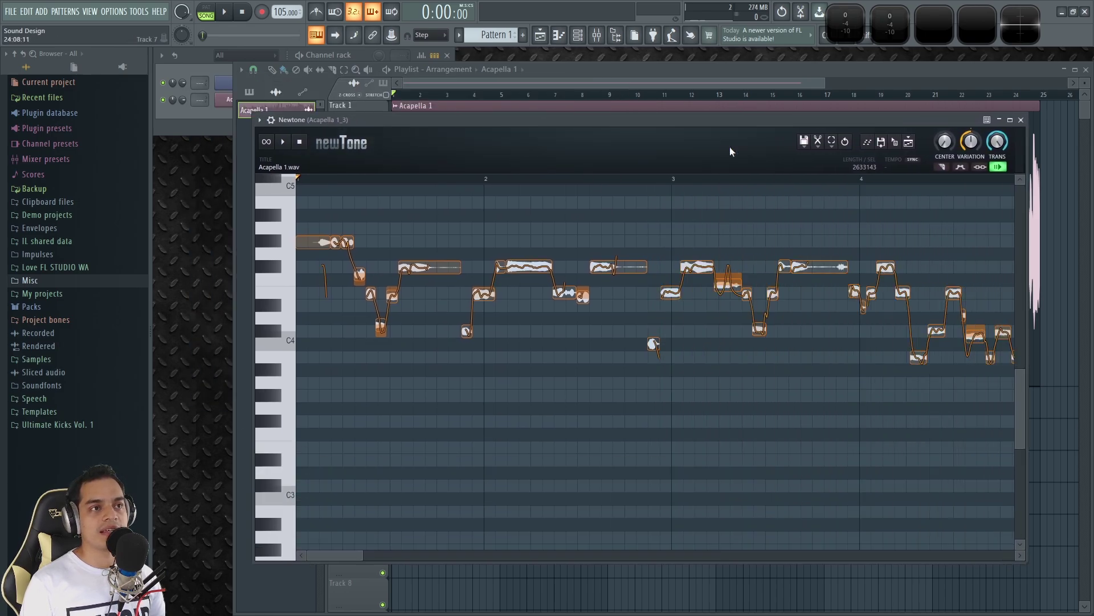
{"action": "left_click_drag", "start_coordinate": [713, 125], "coordinate": [710, 115]}
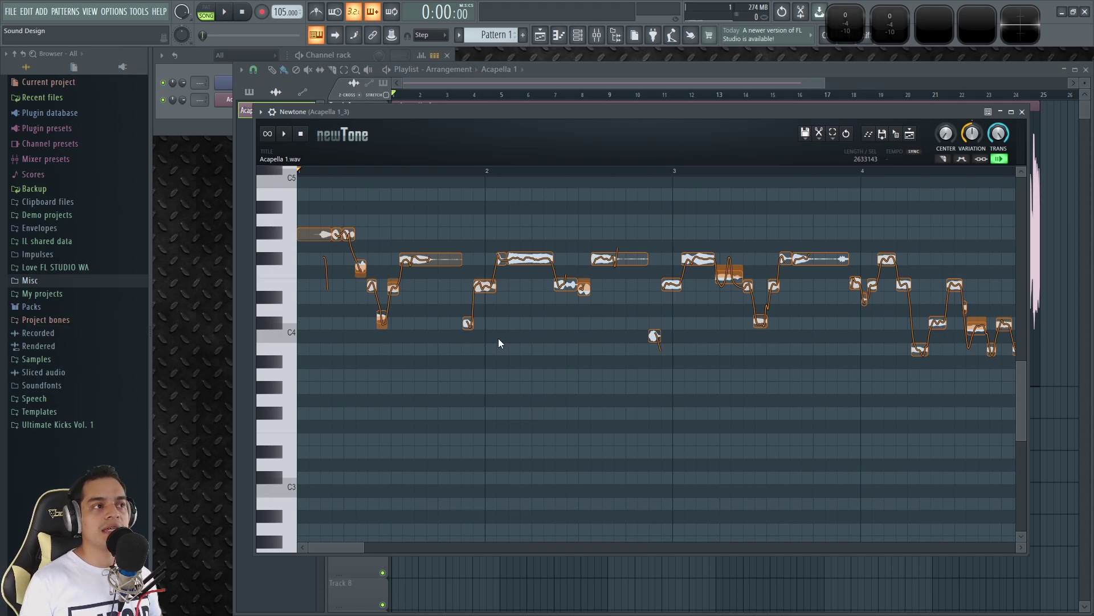
{"action": "scroll", "coordinate": [648, 343], "scroll_direction": "down", "scroll_amount": 1}
{"action": "scroll", "coordinate": [645, 351], "scroll_direction": "up", "scroll_amount": 2}
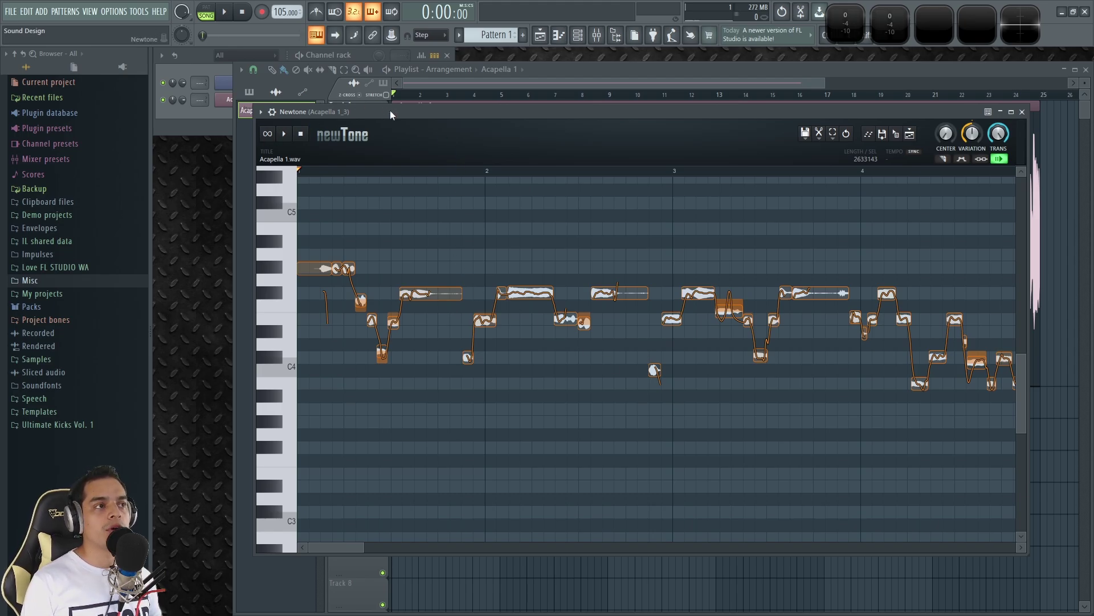
{"action": "left_click_drag", "start_coordinate": [390, 111], "coordinate": [372, 104]}
{"action": "scroll", "coordinate": [547, 247], "scroll_direction": "down", "scroll_amount": 6}
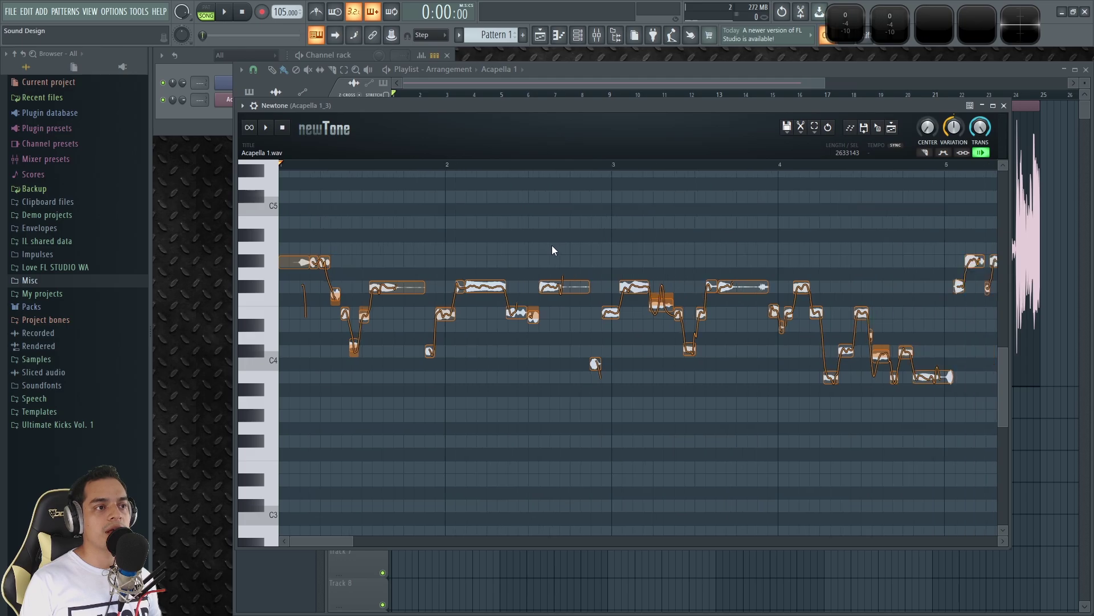
{"action": "left_click_drag", "start_coordinate": [529, 103], "coordinate": [465, 60]}
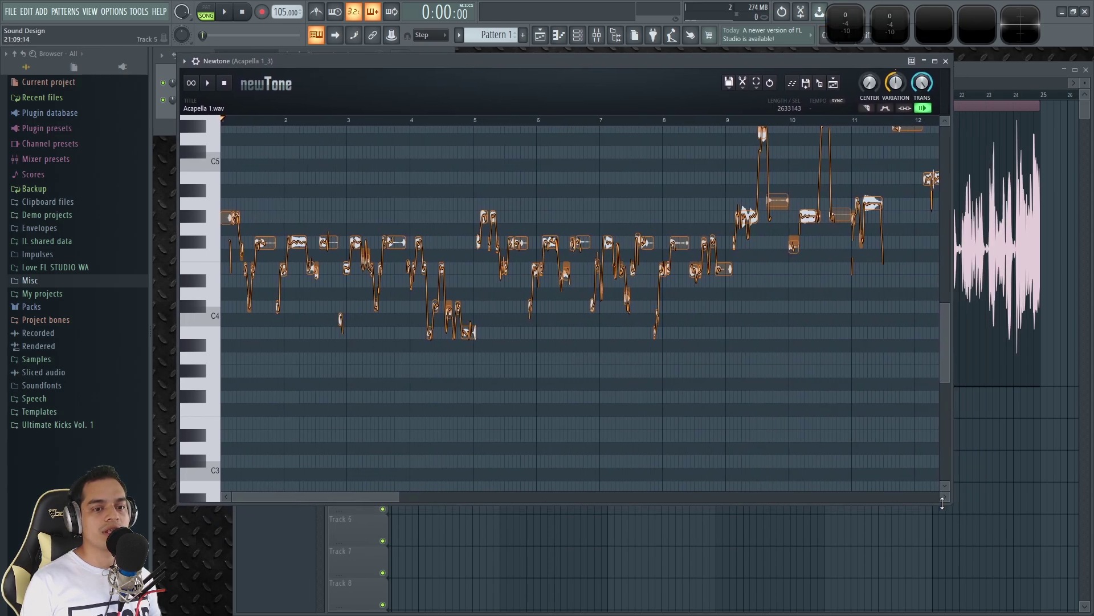
{"action": "left_click_drag", "start_coordinate": [948, 505], "coordinate": [1052, 544]}
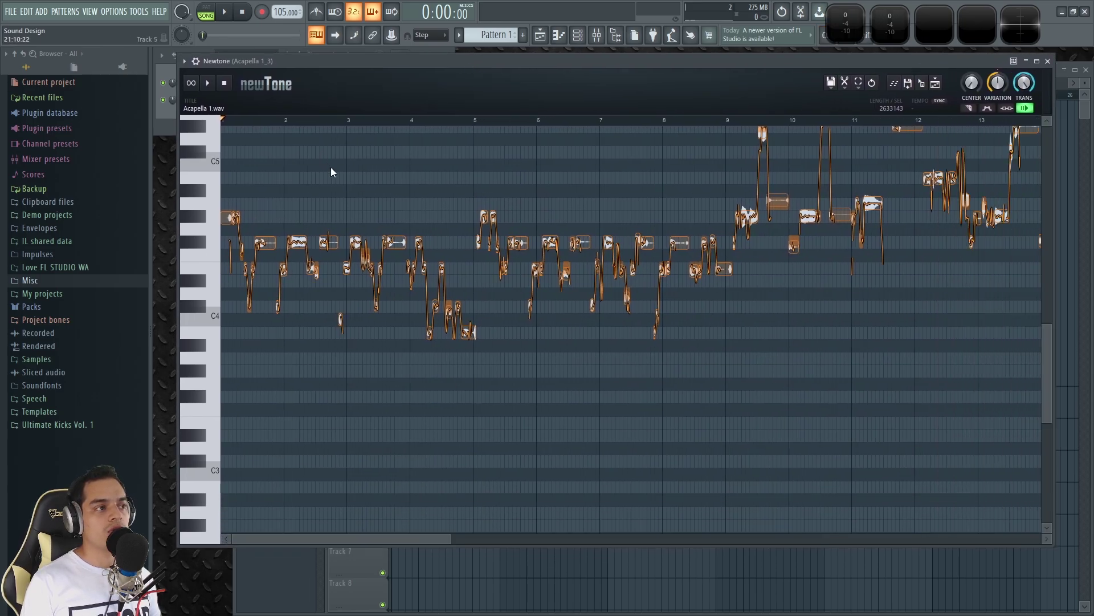
Step: Examine the detected vocal notes in the first bars up close and audition the off-centre note just after bar 3
{"action": "scroll", "coordinate": [275, 170], "scroll_direction": "up", "scroll_amount": 3}
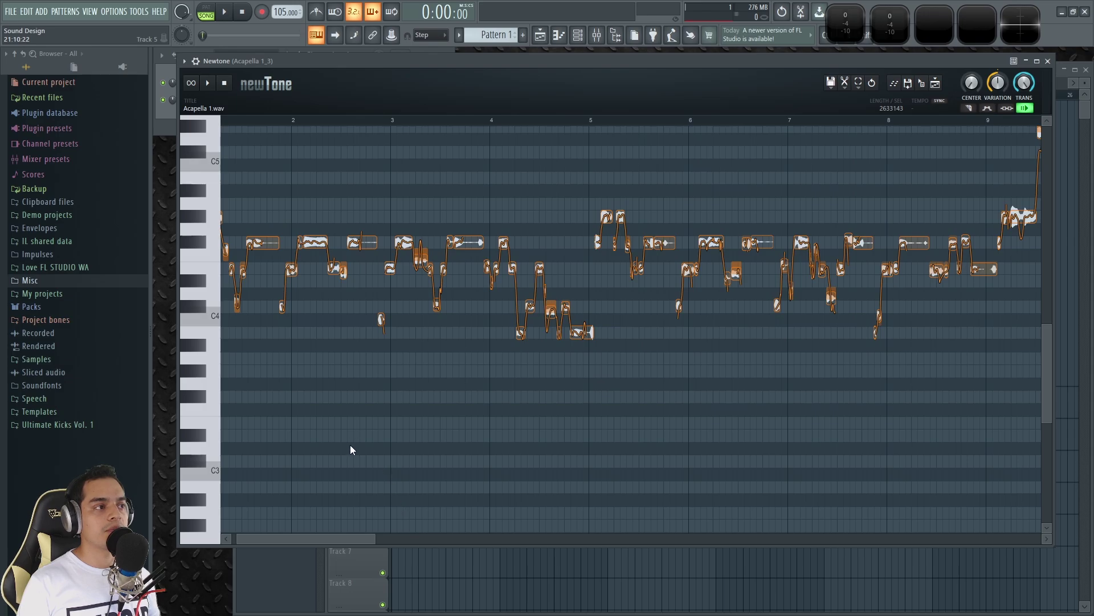
{"action": "left_click_drag", "start_coordinate": [295, 183], "coordinate": [433, 269]}
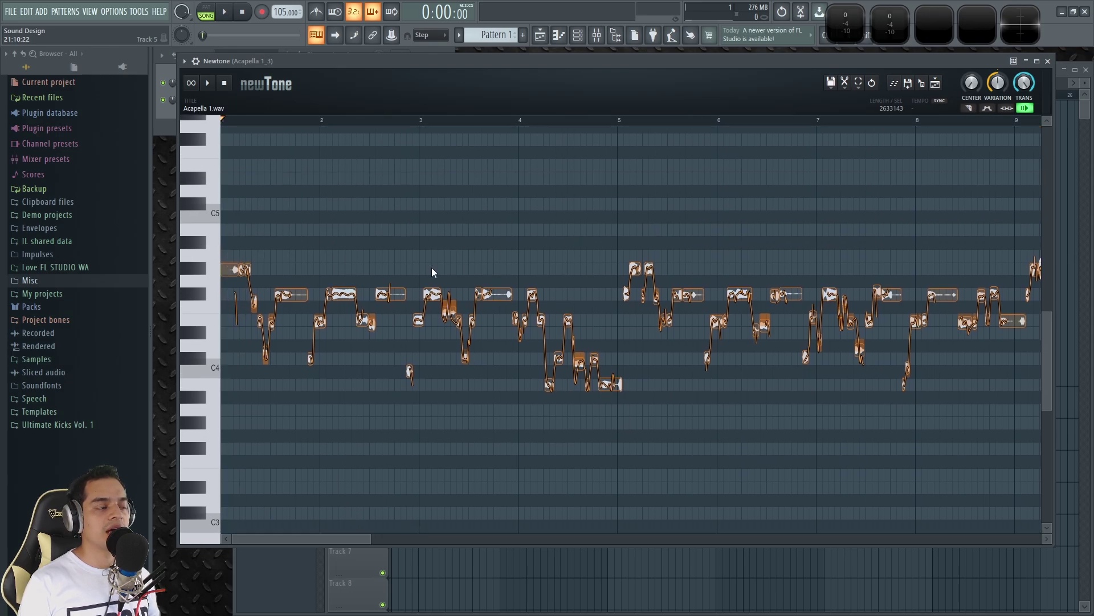
{"action": "scroll", "coordinate": [221, 226], "scroll_direction": "up", "scroll_amount": 2}
{"action": "scroll", "coordinate": [326, 262], "scroll_direction": "down", "scroll_amount": 1}
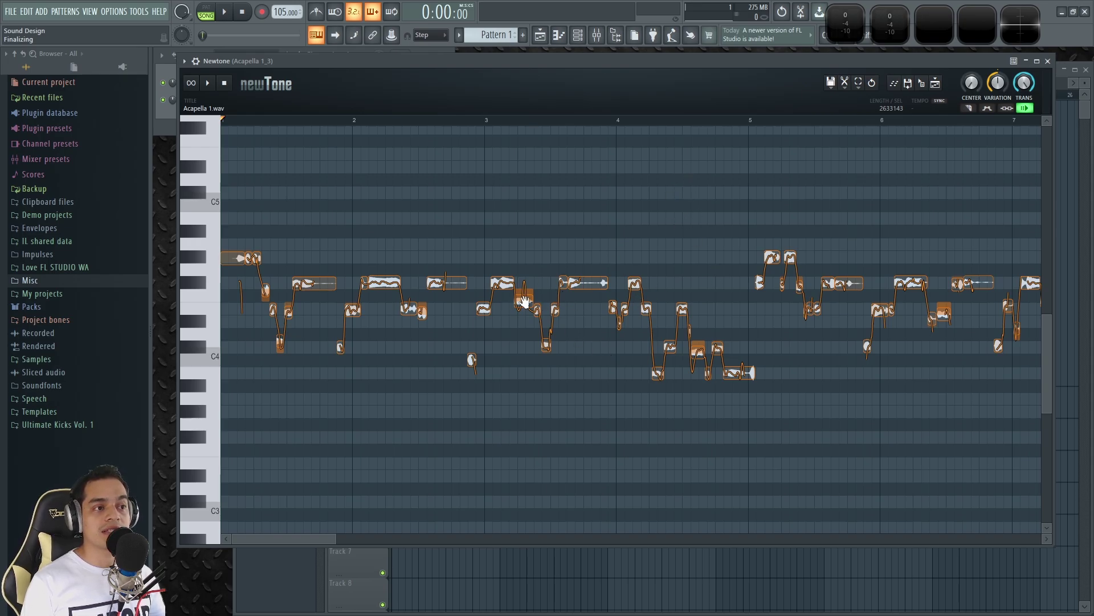
{"action": "scroll", "coordinate": [523, 302], "scroll_direction": "up", "scroll_amount": 4}
{"action": "scroll", "coordinate": [524, 304], "scroll_direction": "down", "scroll_amount": 3}
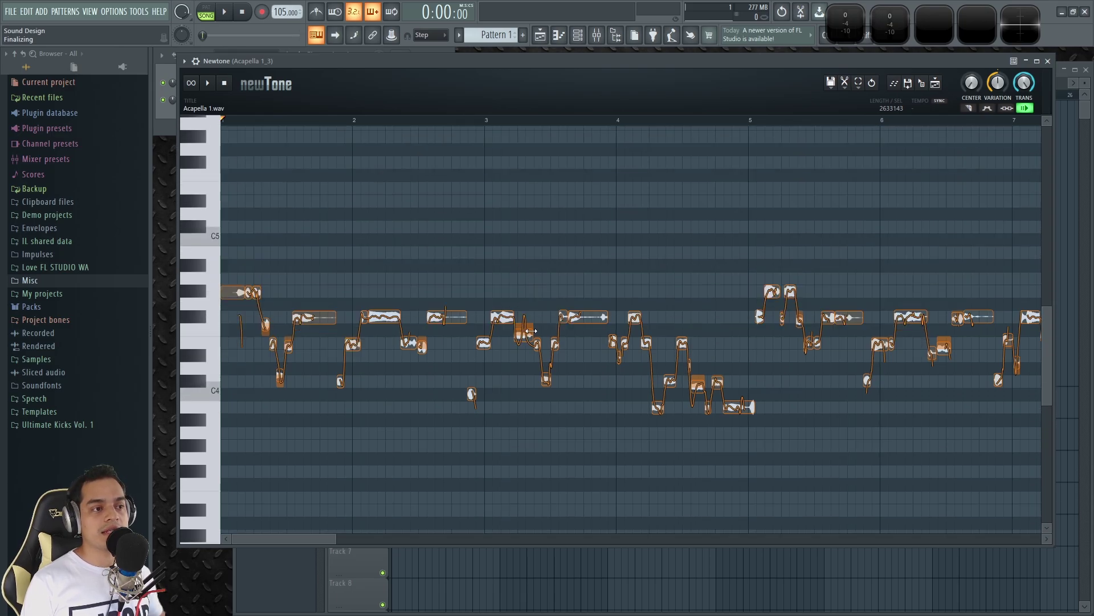
{"action": "scroll", "coordinate": [520, 346], "scroll_direction": "up", "scroll_amount": 5}
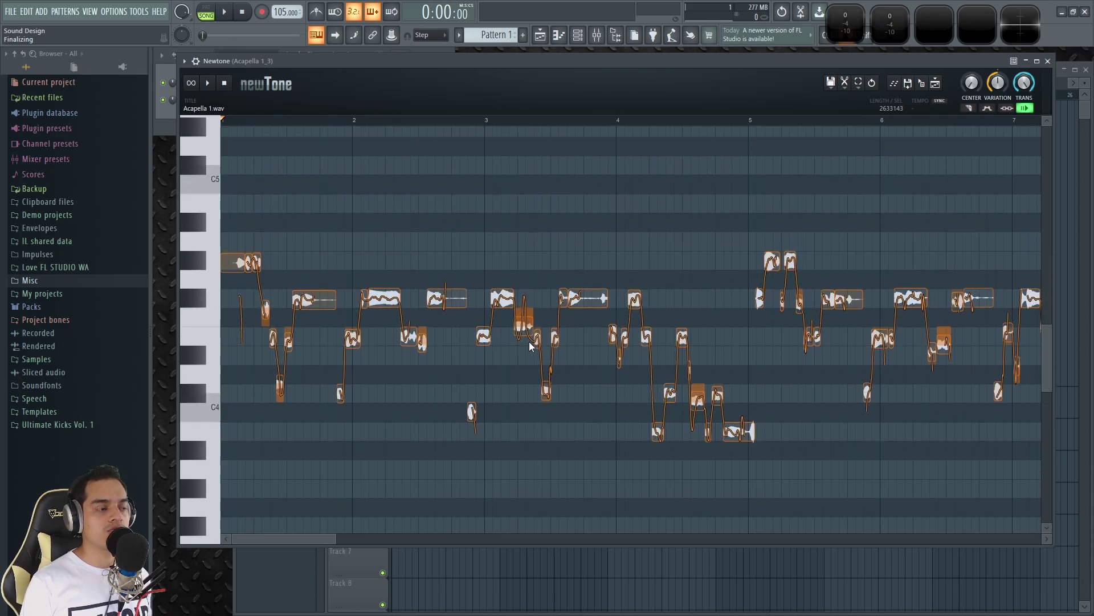
{"action": "scroll", "coordinate": [517, 342], "scroll_direction": "up", "scroll_amount": 3}
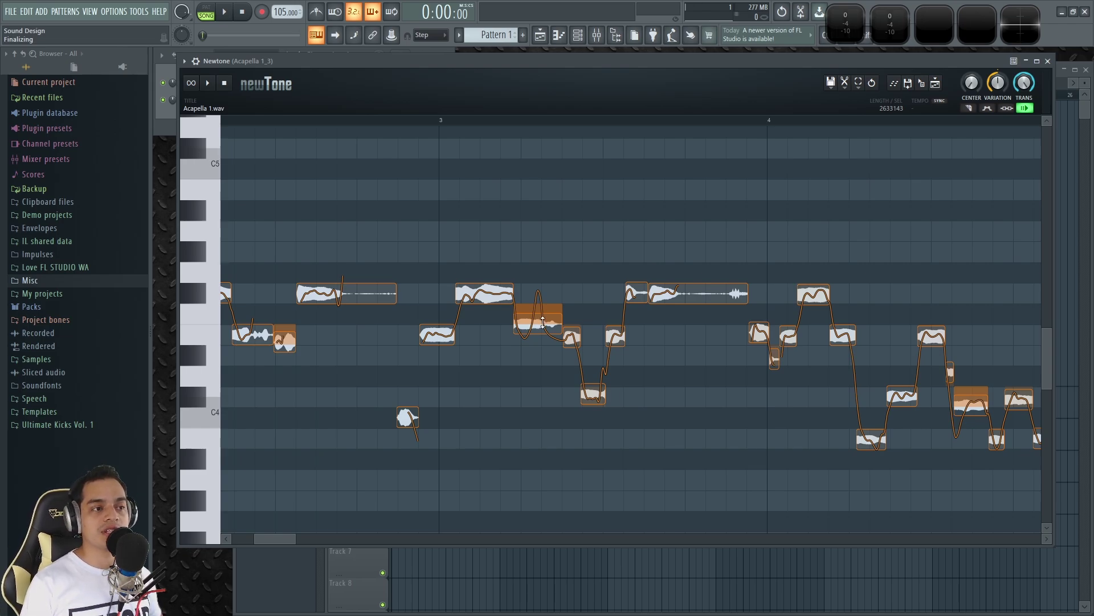
{"action": "mouse_move", "coordinate": [540, 322]}
{"action": "left_mouse_down"}
{"action": "mouse_move", "coordinate": [542, 312]}
{"action": "mouse_move", "coordinate": [544, 334]}
{"action": "mouse_move", "coordinate": [545, 314]}
{"action": "left_mouse_up"}
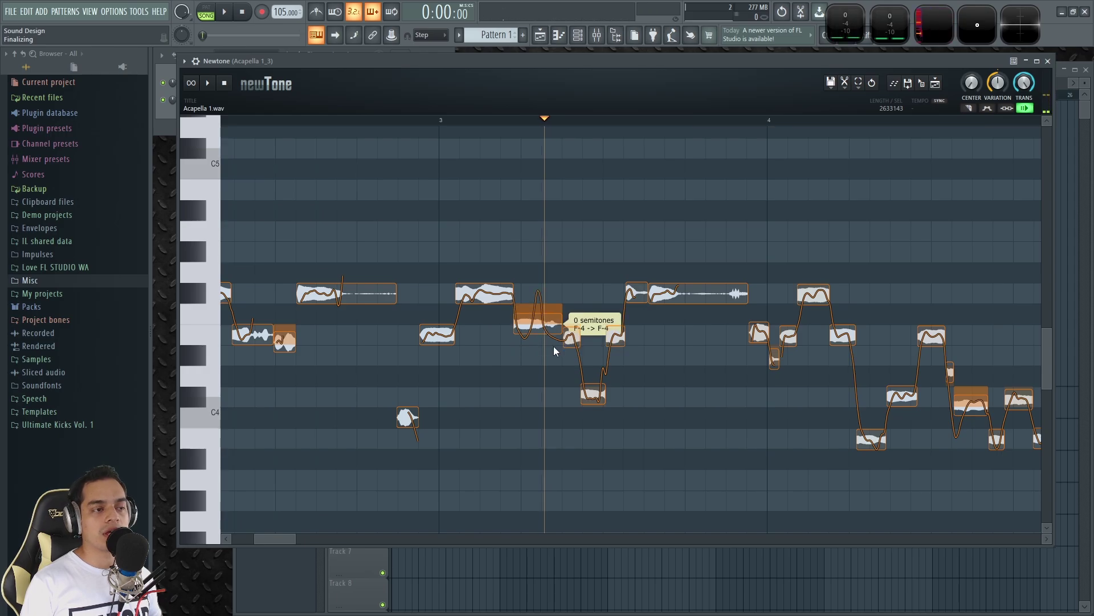
Step: Set Center to 100% and Variation to its minimum for the whole vocal, and place the playhead within bar 1
{"action": "scroll", "coordinate": [630, 166], "scroll_direction": "down", "scroll_amount": 4}
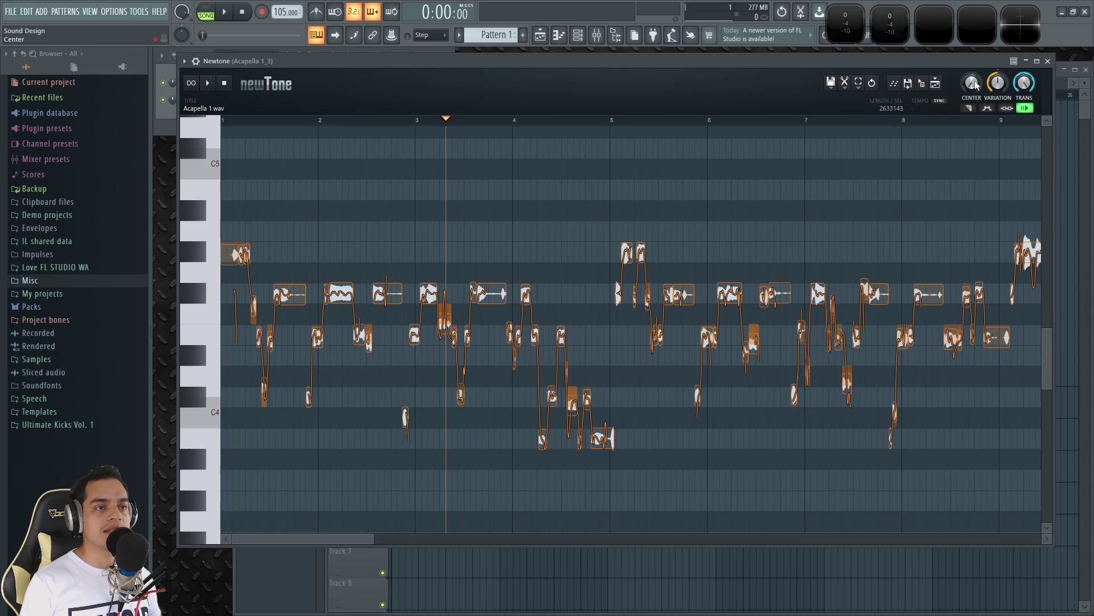
{"action": "left_click_drag", "start_coordinate": [972, 84], "coordinate": [972, 23]}
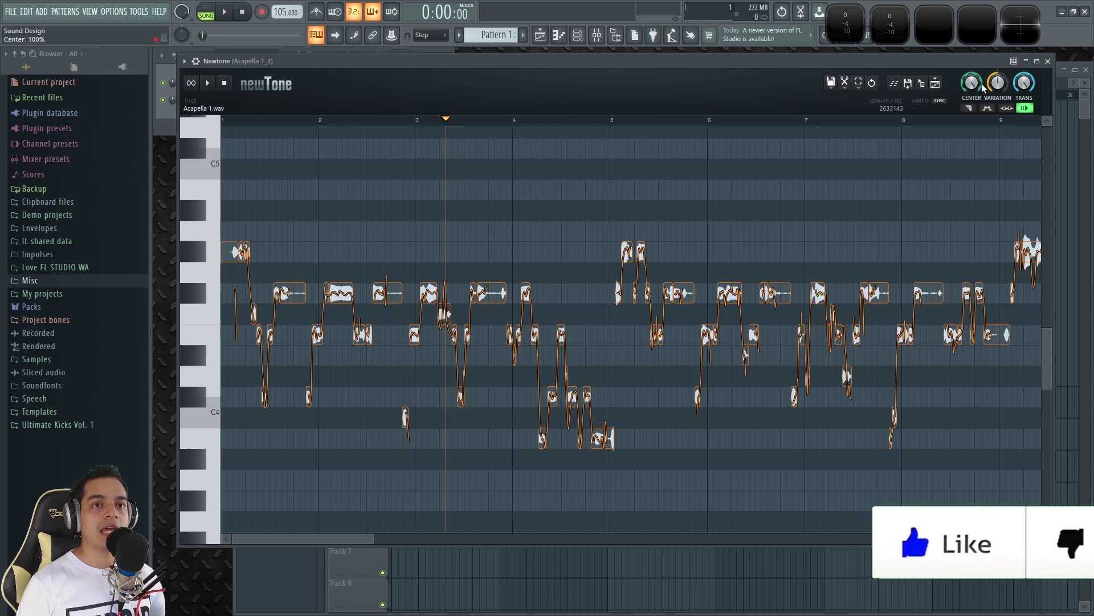
{"action": "left_click_drag", "start_coordinate": [997, 84], "coordinate": [997, 132]}
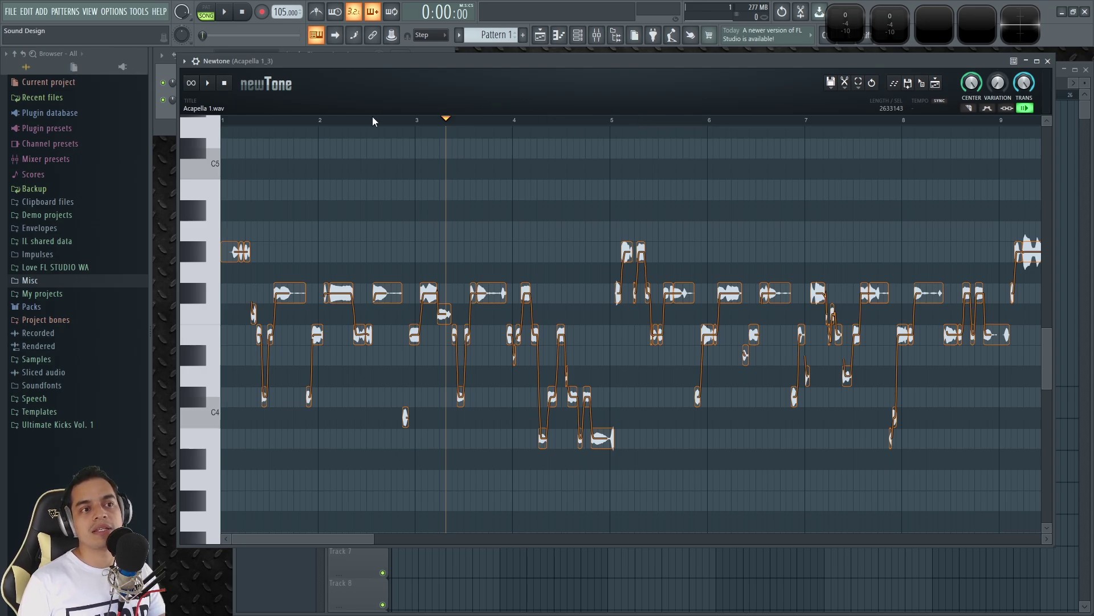
{"action": "left_click", "coordinate": [251, 126]}
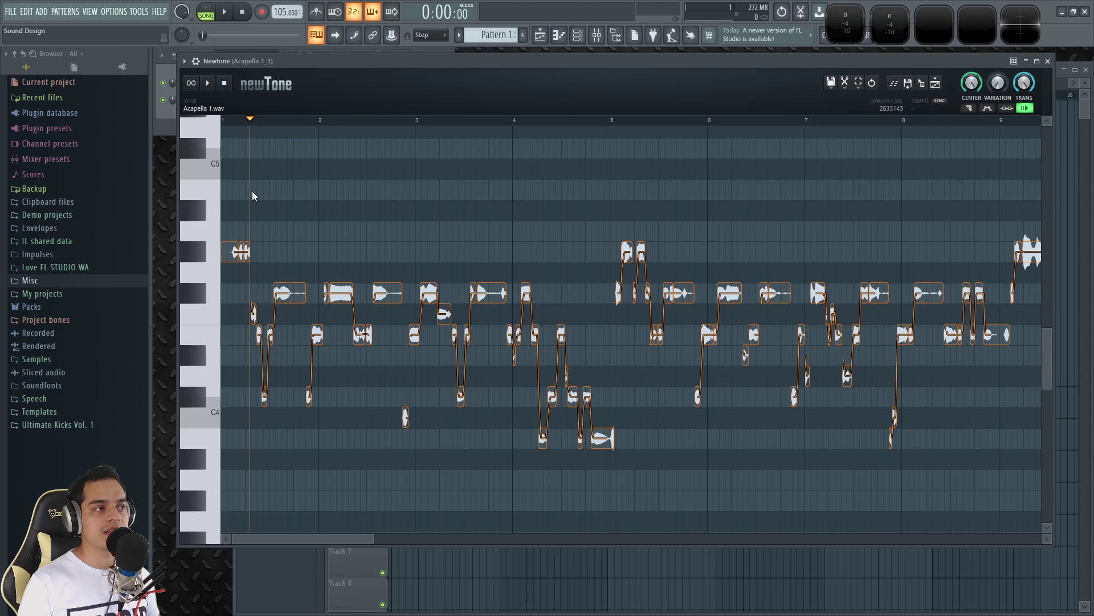
Step: Play back the corrected vocal from within bar 1 until just before bar 3 and stop it
{"action": "left_click", "coordinate": [209, 84]}
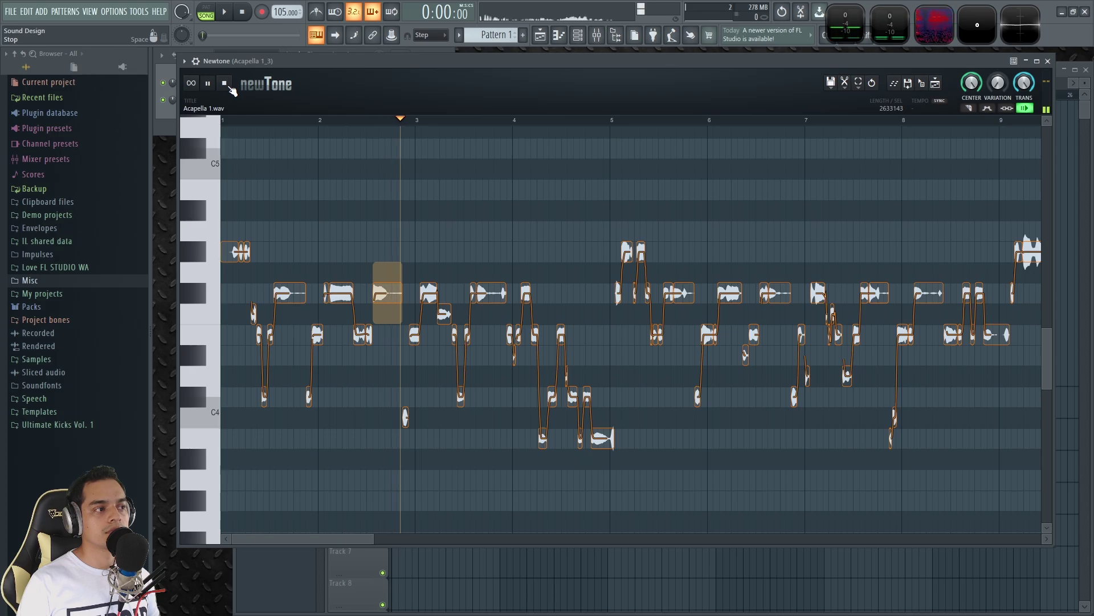
{"action": "left_click", "coordinate": [227, 84]}
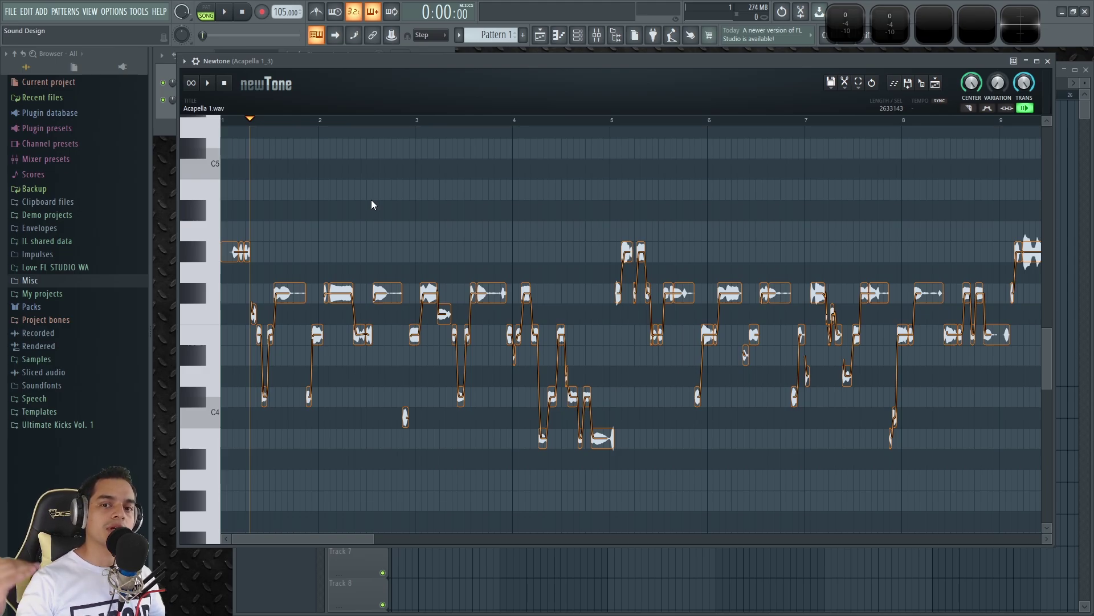
{"action": "left_click", "coordinate": [220, 302]}
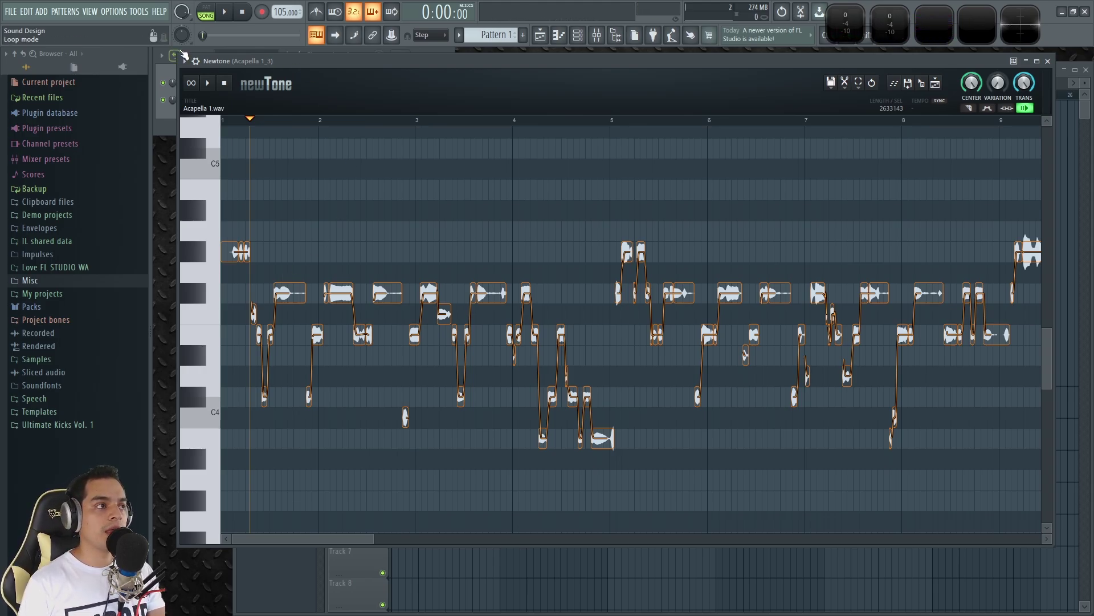
Step: Open the Piano channel's FL Keys, make its window detached, move it clear of most vocal notes, and return to Newtone
{"action": "key", "text": "F6"}
{"action": "left_click", "coordinate": [242, 82]}
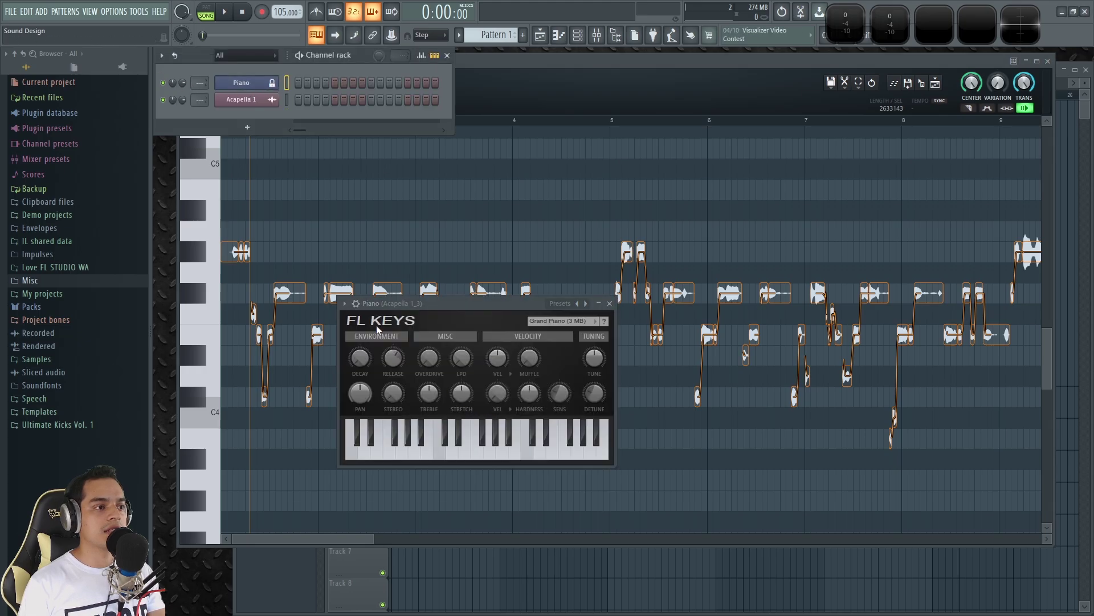
{"action": "left_click", "coordinate": [344, 304]}
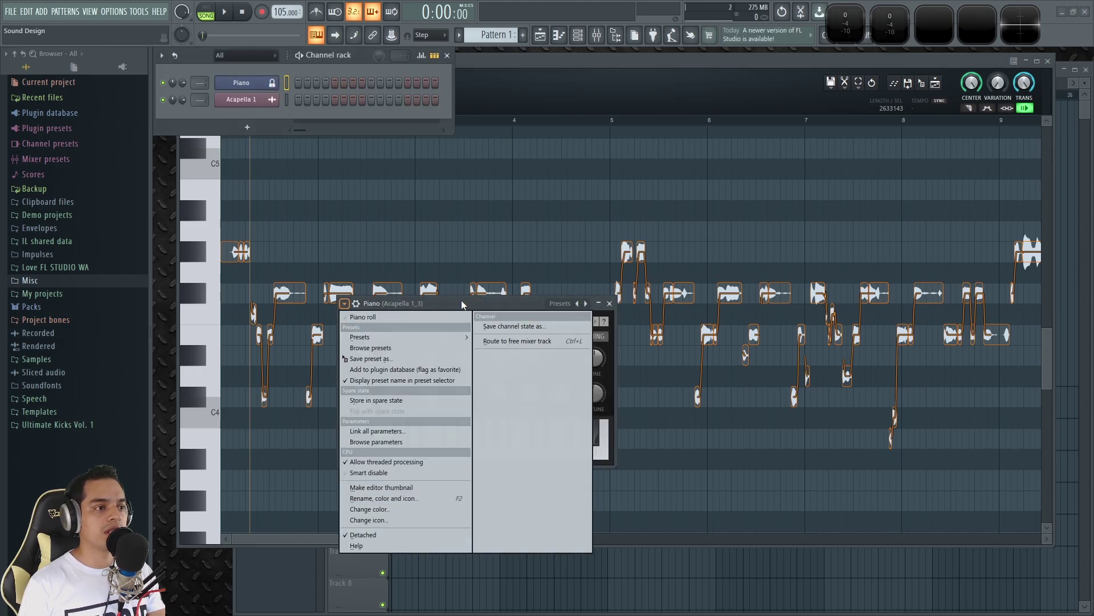
{"action": "left_click", "coordinate": [410, 536]}
{"action": "left_click_drag", "start_coordinate": [468, 303], "coordinate": [931, 451]}
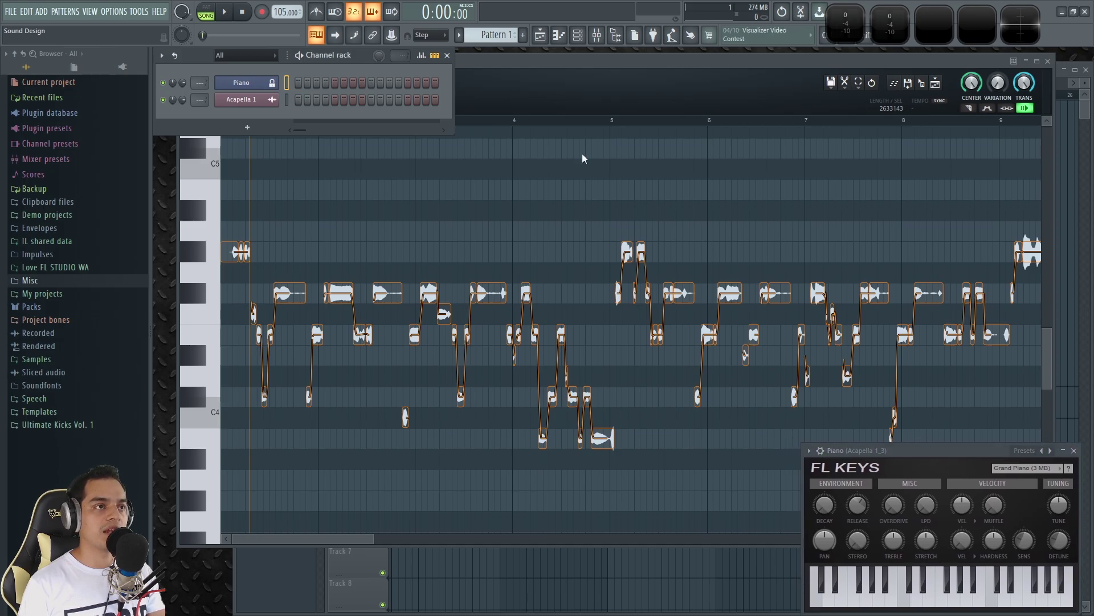
{"action": "left_click", "coordinate": [565, 61]}
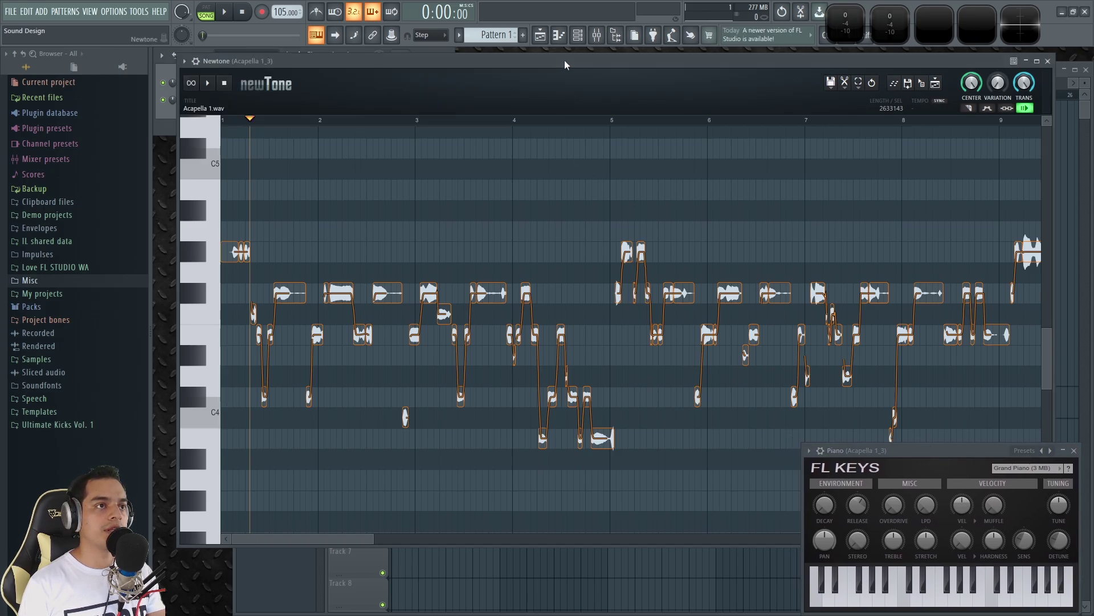
Step: Compare the vocal with reference piano notes, sounding the F#4 row and auditioning the vocal from bar 3 and from within bar 1
{"action": "left_click", "coordinate": [203, 301]}
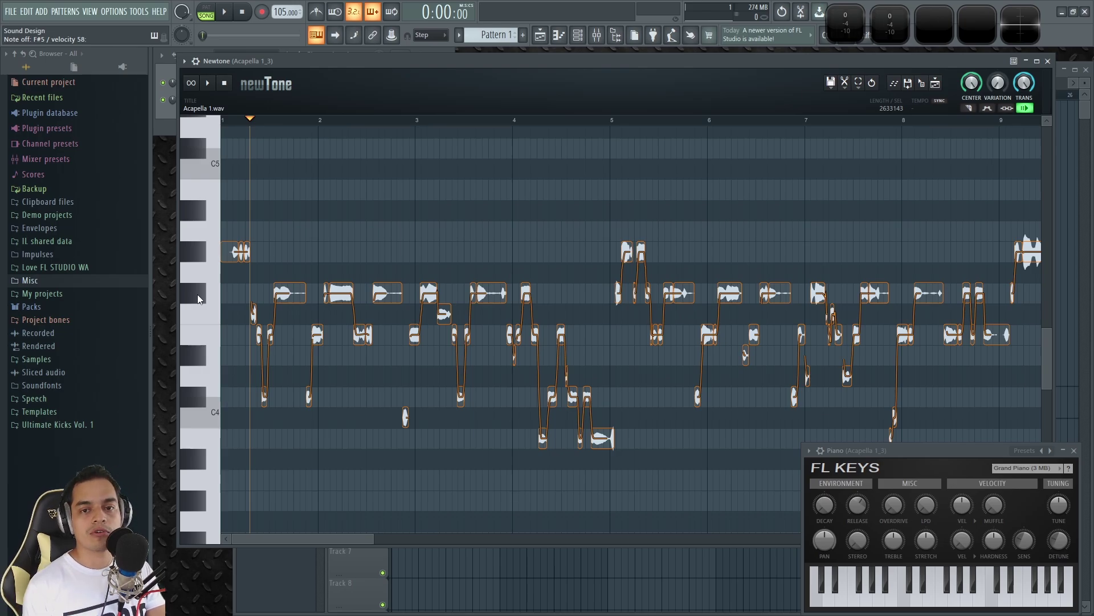
{"action": "left_click", "coordinate": [197, 294]}
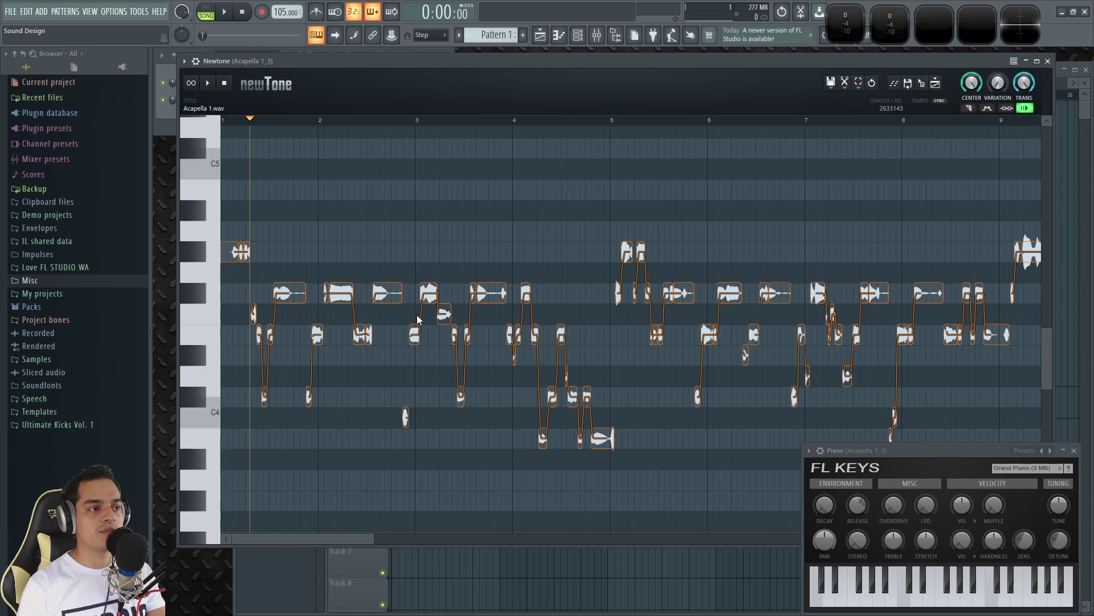
{"action": "left_click", "coordinate": [416, 120]}
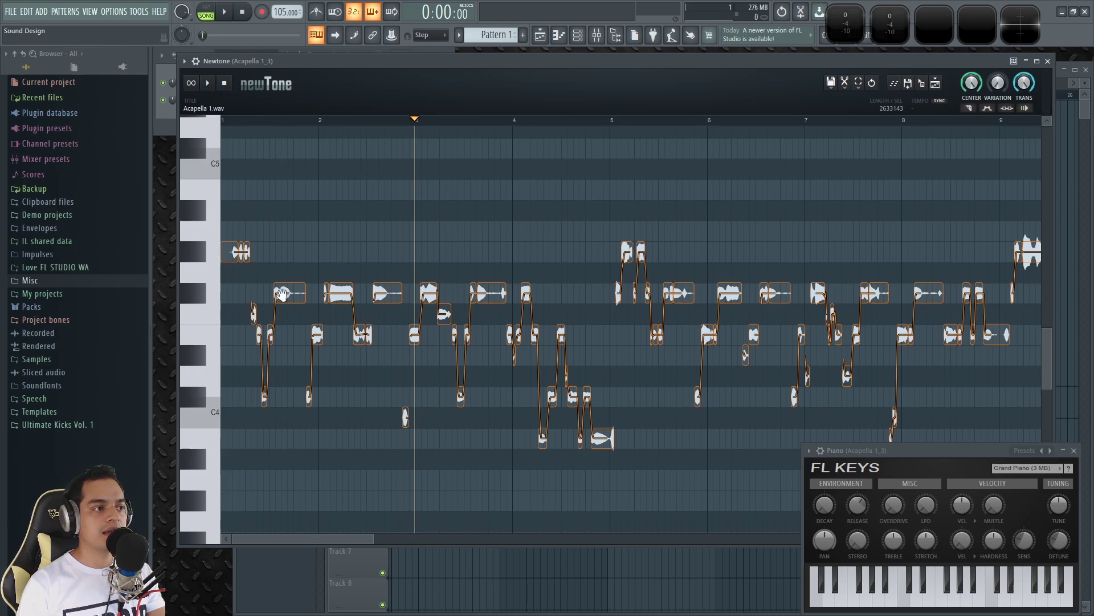
{"action": "key", "text": "g"}
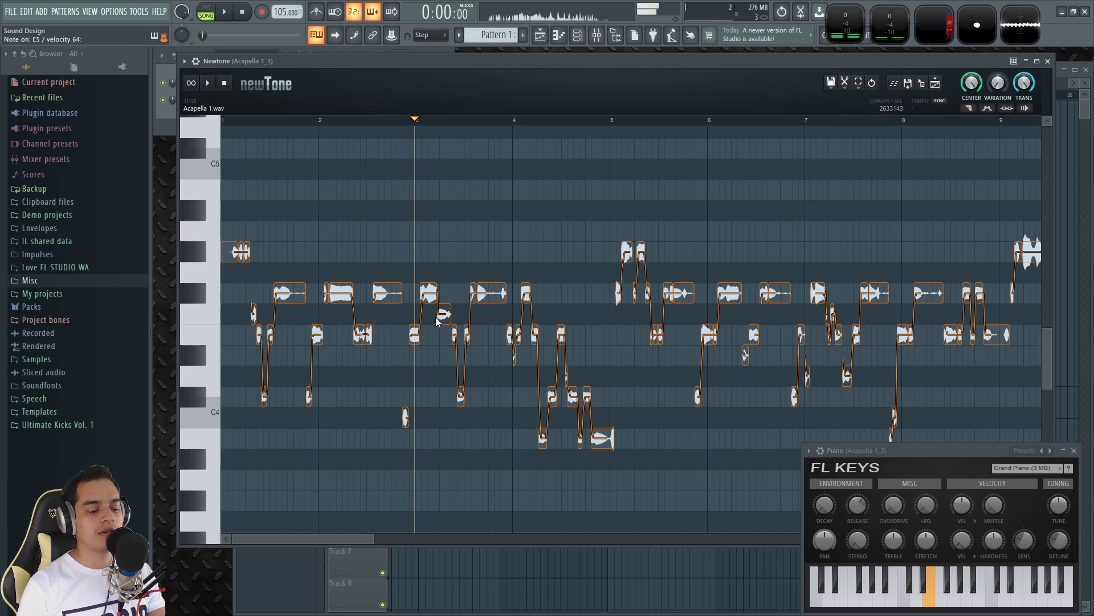
{"action": "left_click", "coordinate": [208, 84]}
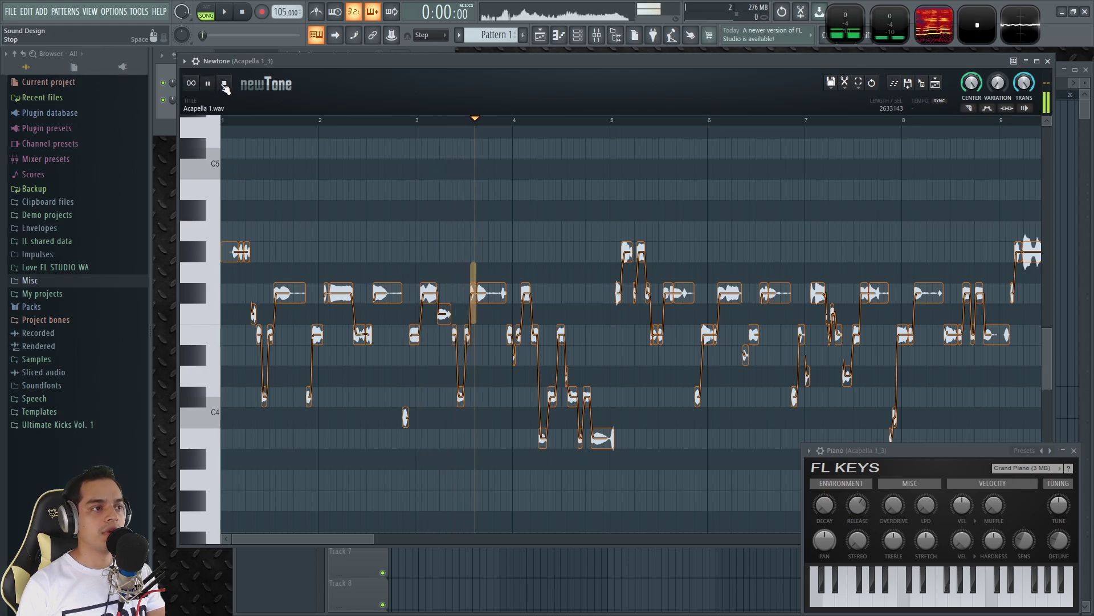
{"action": "left_click", "coordinate": [252, 118]}
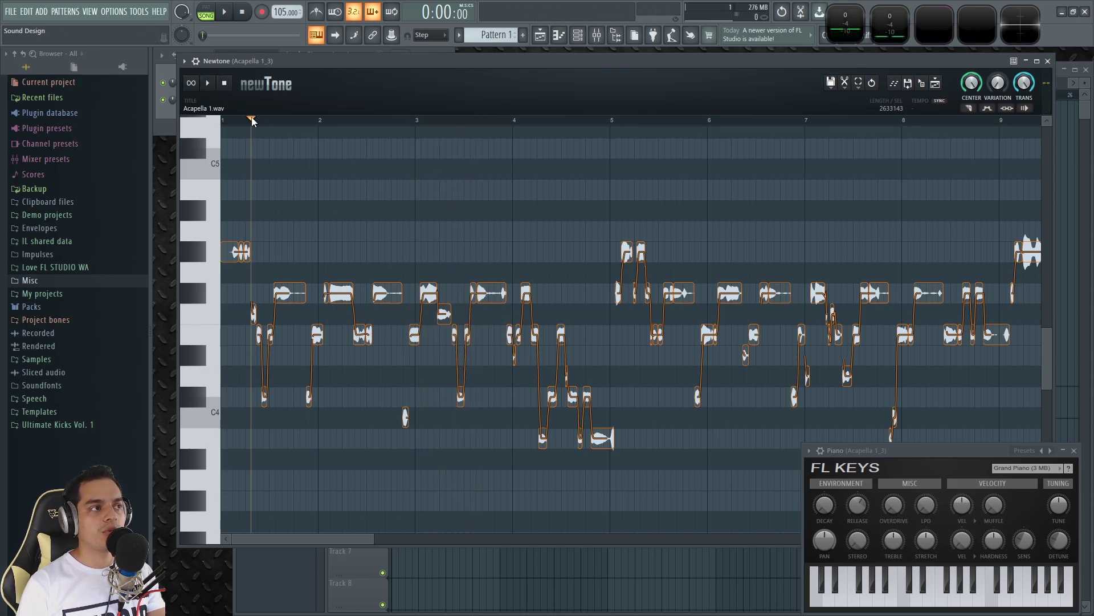
{"action": "left_click", "coordinate": [209, 84]}
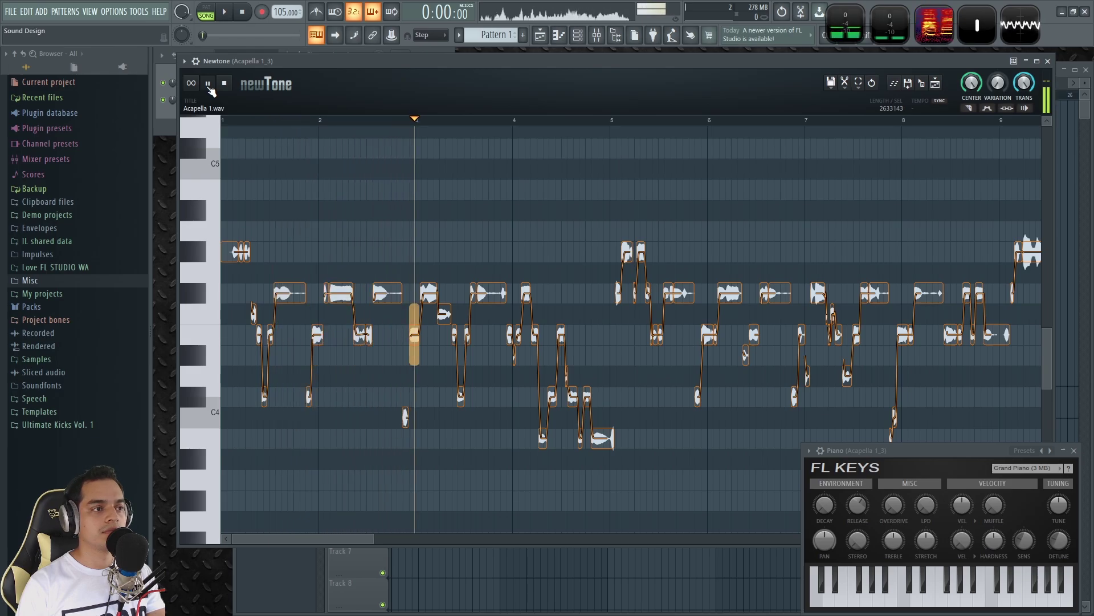
{"action": "left_click", "coordinate": [225, 84]}
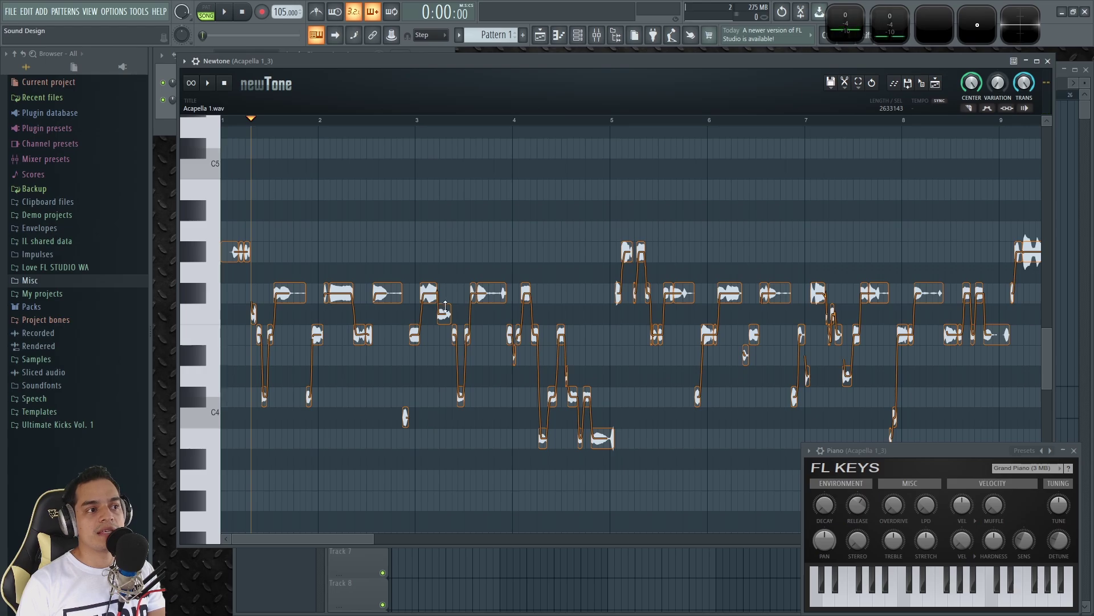
Step: Raise the off-pitch note just after bar 3 by one semitone to F#4 and replay the vocal from within bar 2
{"action": "left_click_drag", "start_coordinate": [447, 312], "coordinate": [448, 293]}
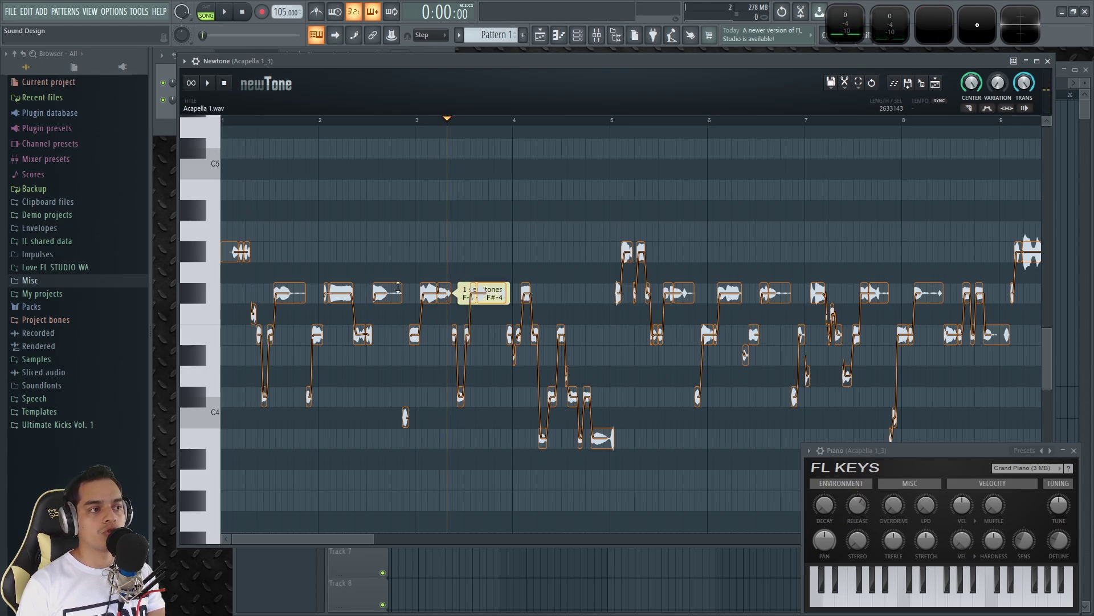
{"action": "left_click", "coordinate": [351, 122]}
{"action": "left_click", "coordinate": [208, 83]}
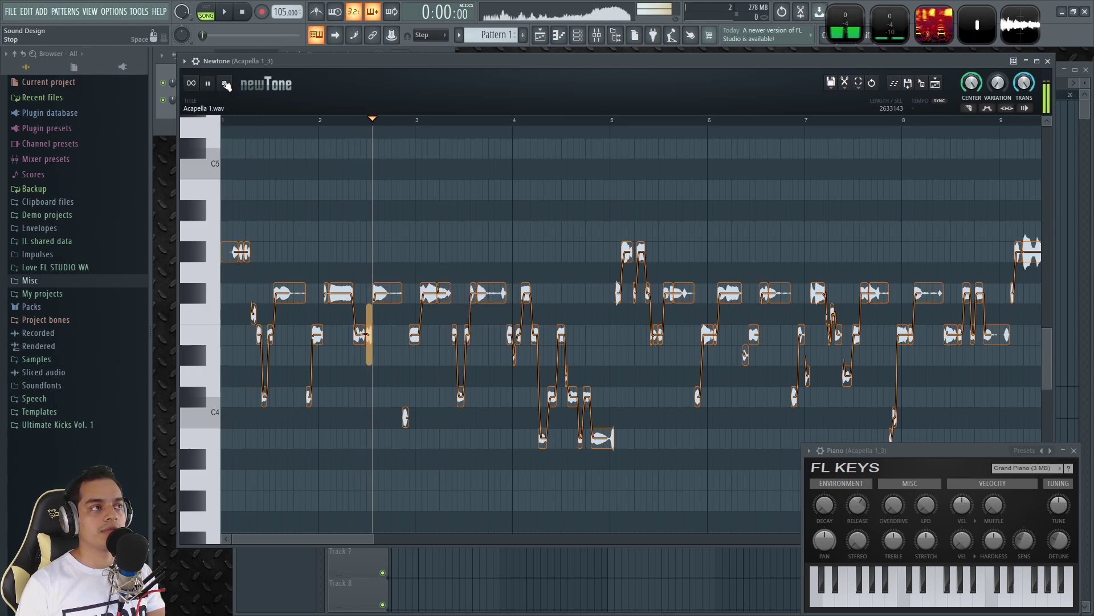
{"action": "left_click", "coordinate": [227, 86]}
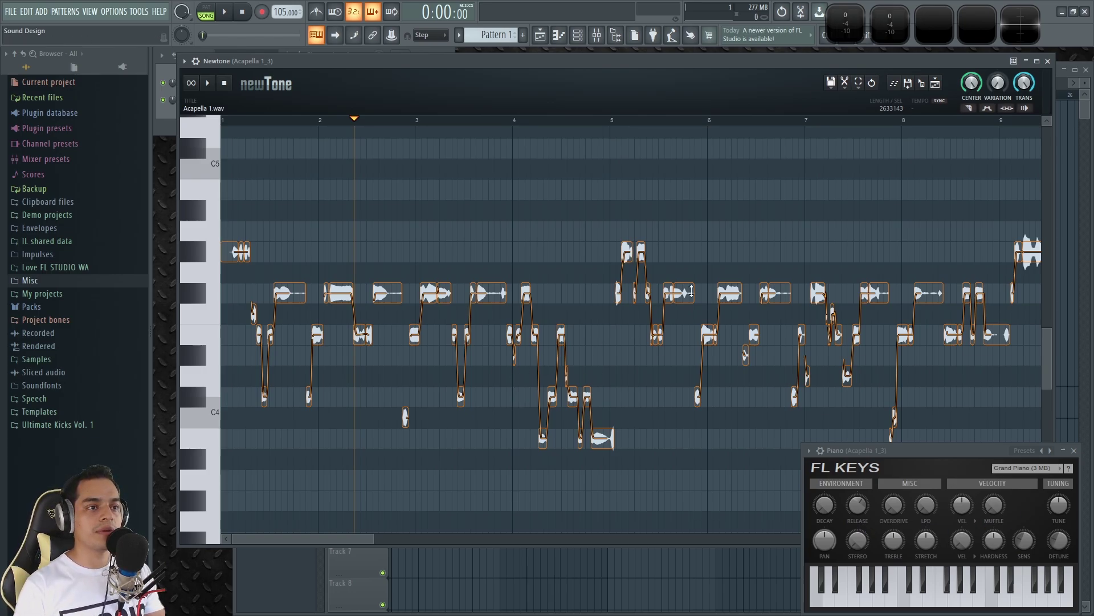
Step: Audition the vocal from the start of bar 5, and replay it from bar 4 into bar 6, checking for off notes
{"action": "left_click_drag", "start_coordinate": [808, 224], "coordinate": [505, 246]}
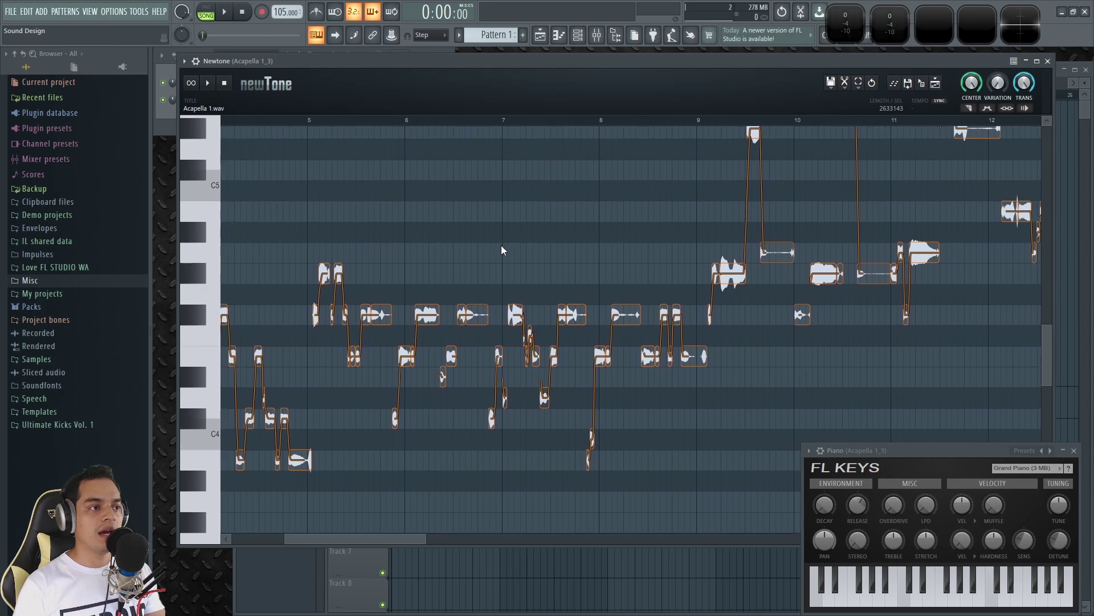
{"action": "left_click", "coordinate": [311, 120]}
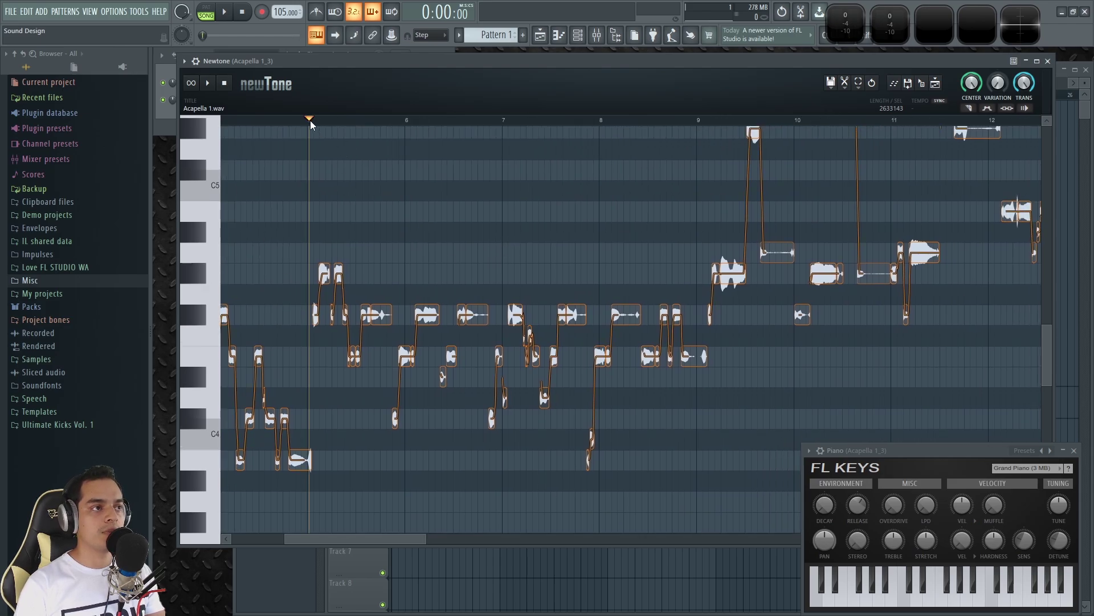
{"action": "left_click", "coordinate": [209, 85]}
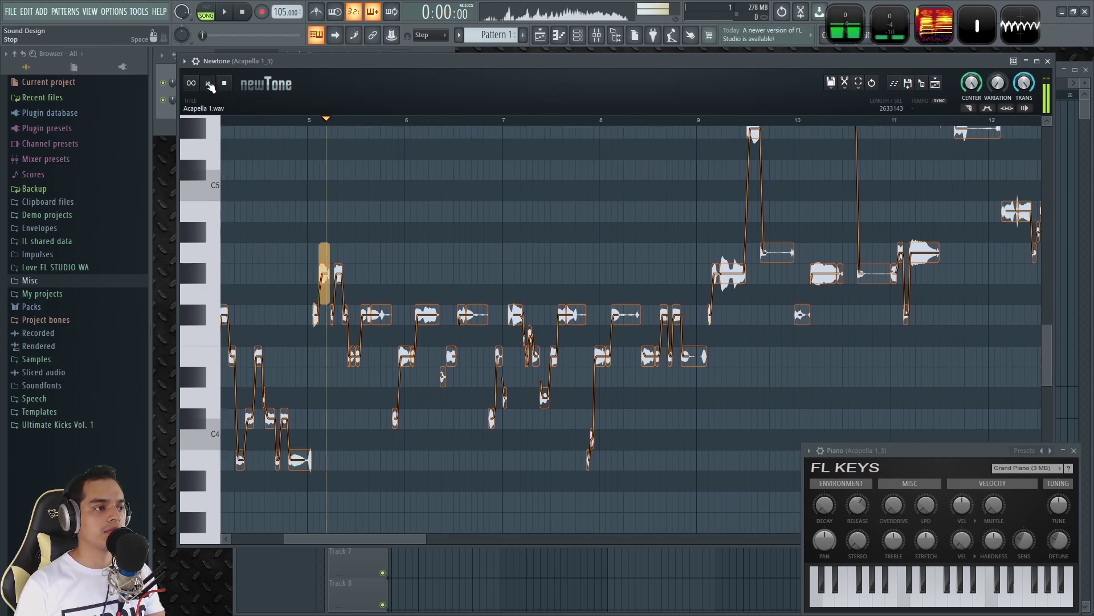
{"action": "left_click_drag", "start_coordinate": [321, 191], "coordinate": [360, 199]}
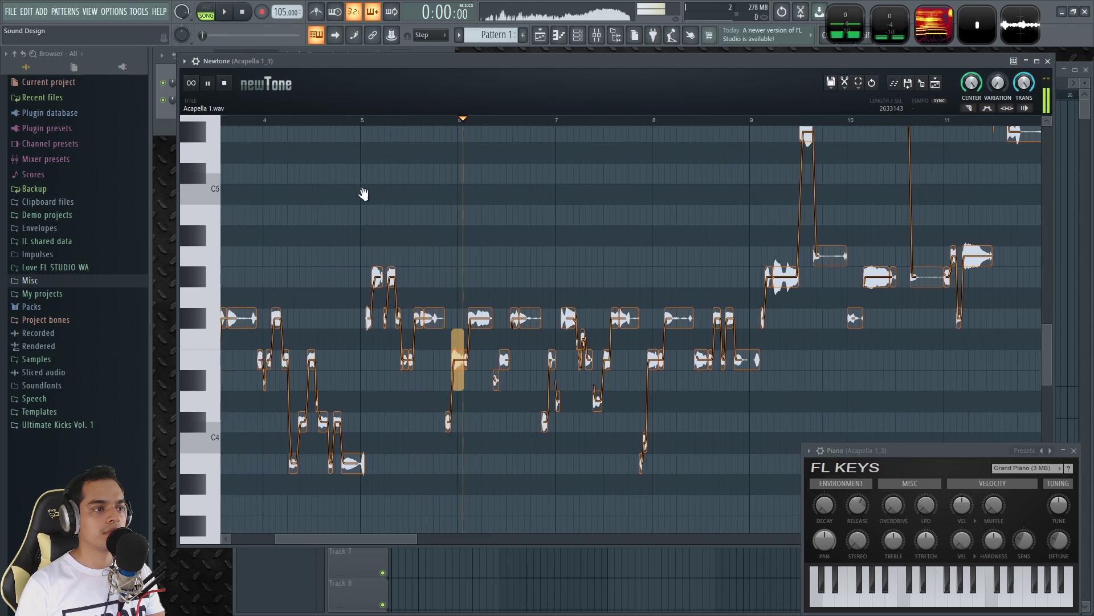
{"action": "left_click", "coordinate": [267, 120]}
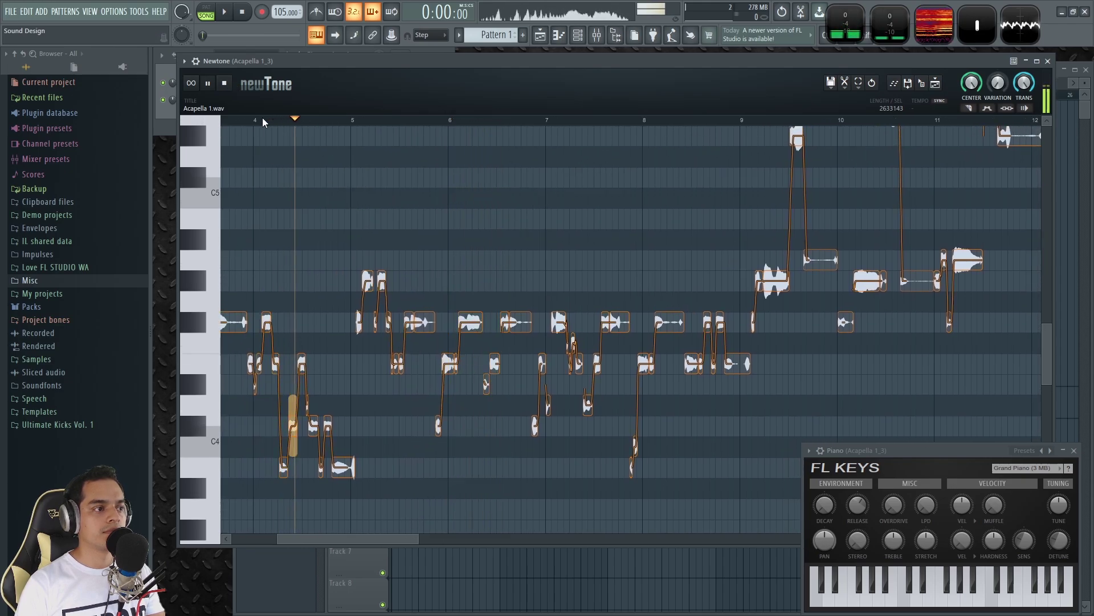
{"action": "left_click_drag", "start_coordinate": [329, 198], "coordinate": [365, 201]}
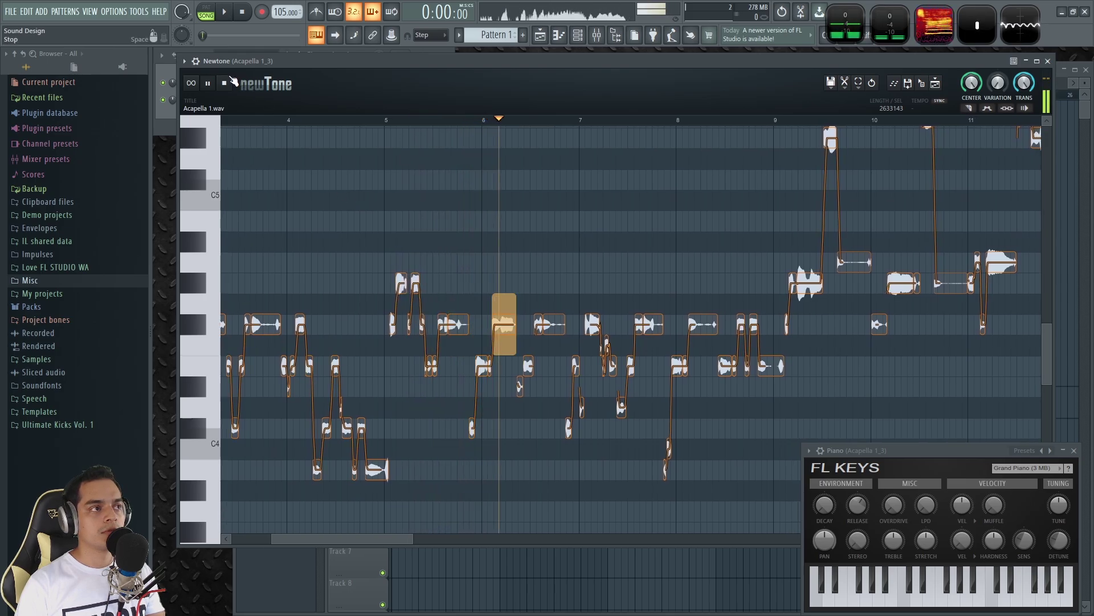
{"action": "key", "text": "space"}
Step: Play the vocal from just before bar 6 through the first notes of that bar and stop
{"action": "left_click_drag", "start_coordinate": [680, 260], "coordinate": [594, 268]}
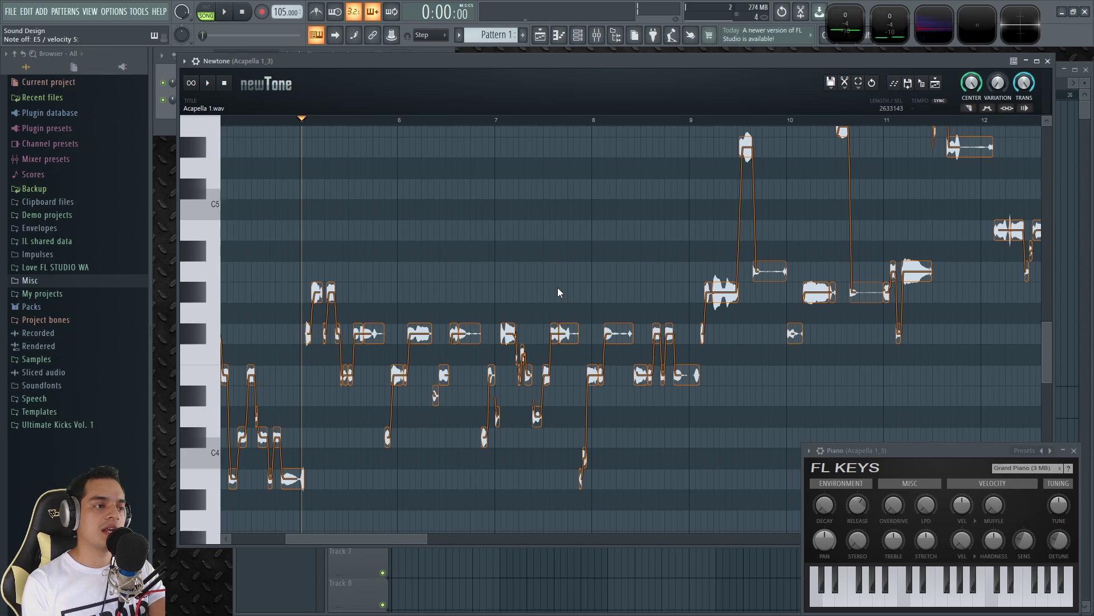
{"action": "mouse_move", "coordinate": [598, 261]}
{"action": "left_mouse_down"}
{"action": "mouse_move", "coordinate": [501, 263]}
{"action": "mouse_move", "coordinate": [586, 261]}
{"action": "left_mouse_up"}
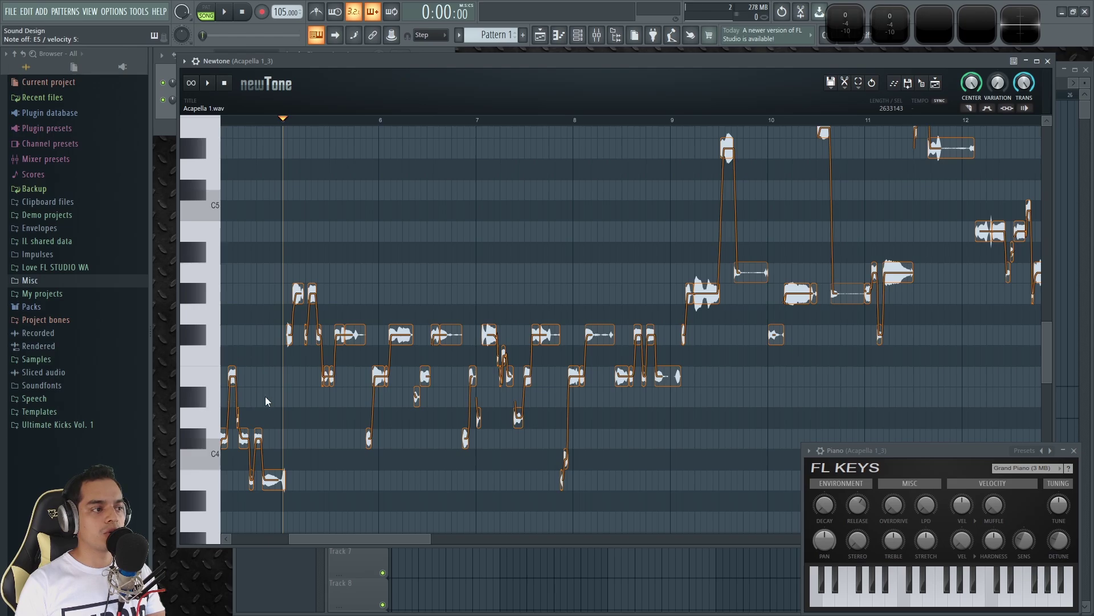
{"action": "left_click", "coordinate": [374, 119]}
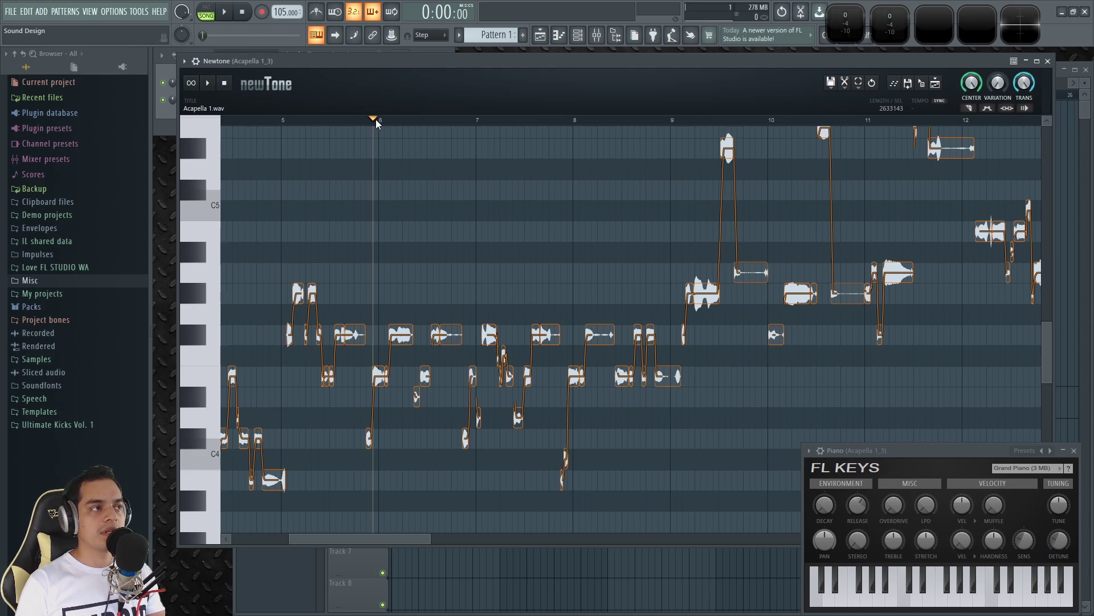
{"action": "left_click", "coordinate": [208, 84]}
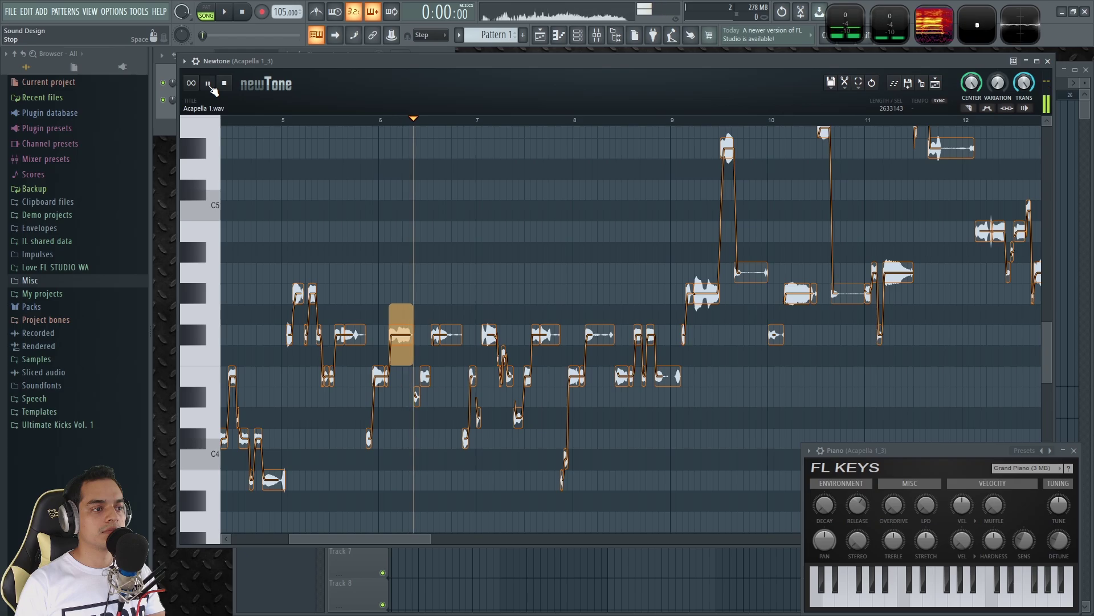
{"action": "left_click", "coordinate": [225, 84]}
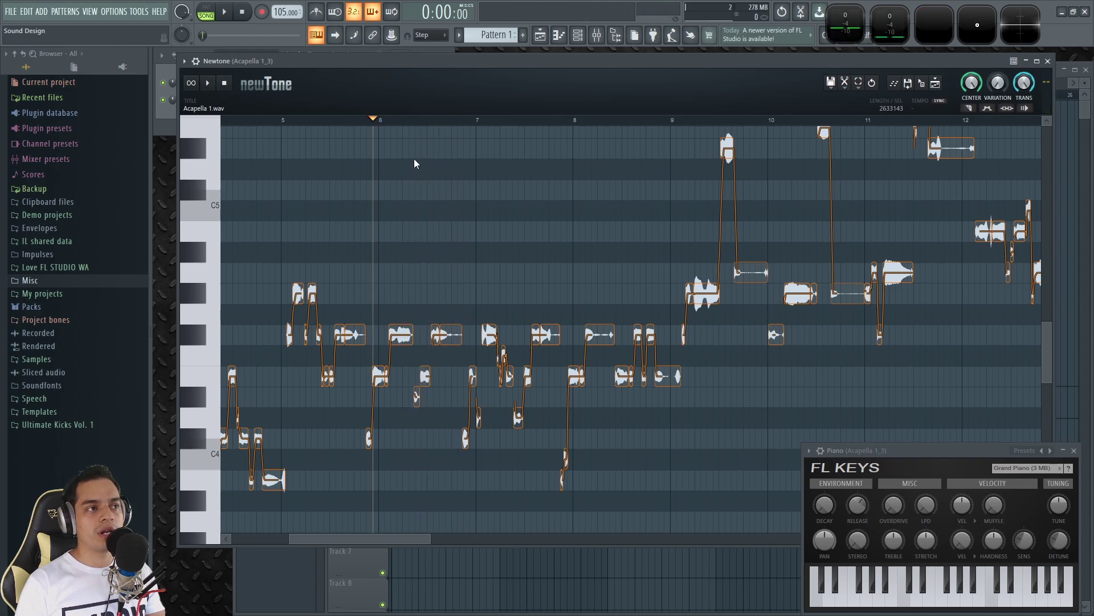
Step: Examine bar 6 up close and audition the short low note following its first long note
{"action": "scroll", "coordinate": [405, 189], "scroll_direction": "up", "scroll_amount": 2}
{"action": "scroll", "coordinate": [423, 250], "scroll_direction": "down", "scroll_amount": 1}
{"action": "scroll", "coordinate": [427, 274], "scroll_direction": "up", "scroll_amount": 5}
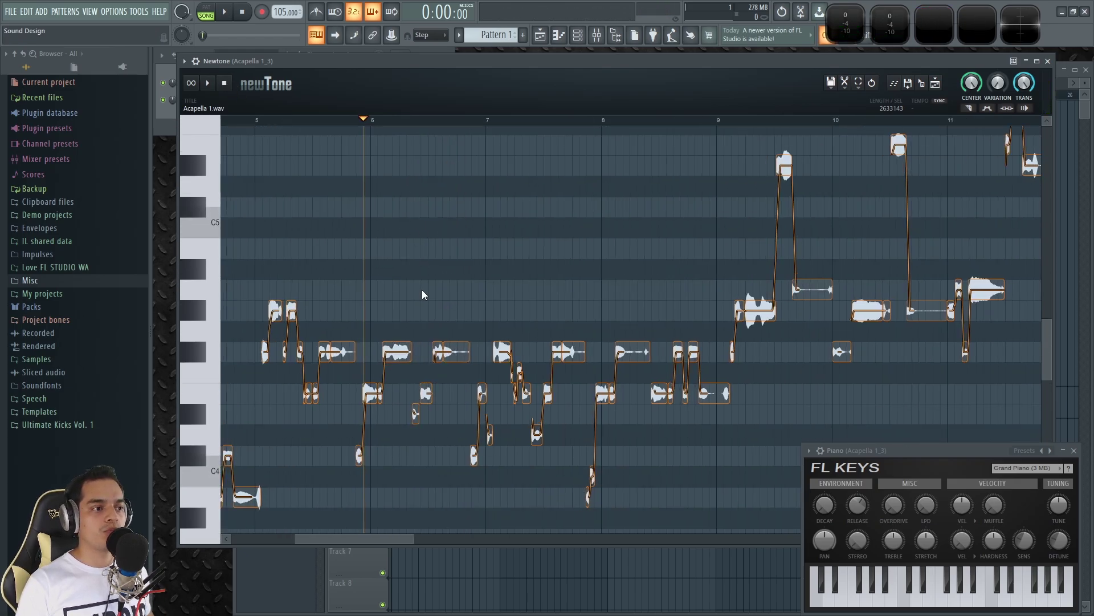
{"action": "left_click", "coordinate": [374, 122]}
{"action": "left_click", "coordinate": [208, 83]}
{"action": "left_click", "coordinate": [226, 85]}
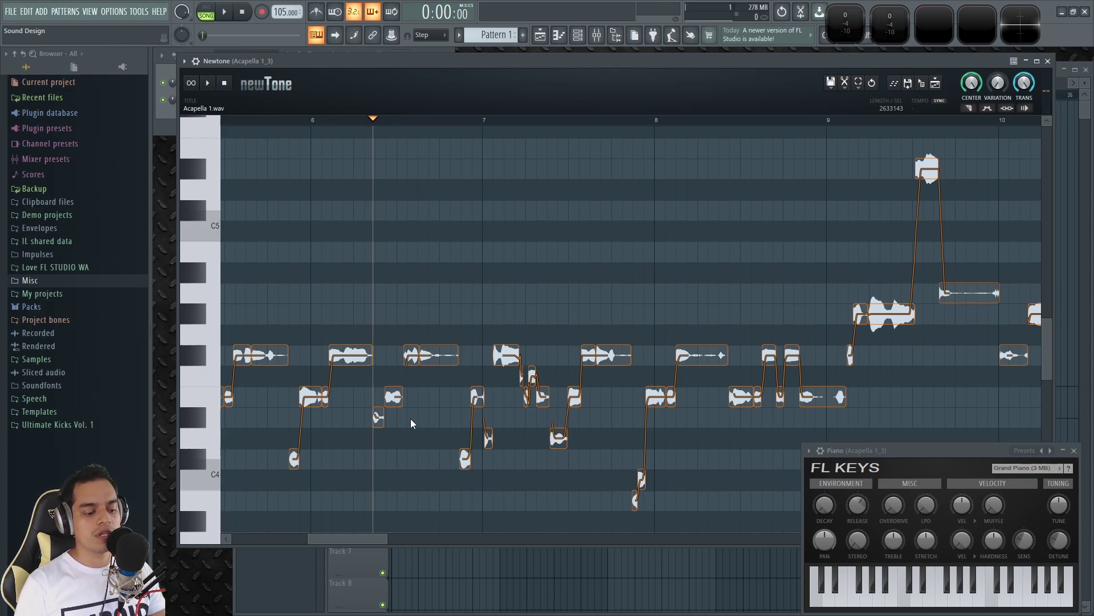
Step: Audition the vocal from the last part of bar 6 to the cluster of short notes in bar 7
{"action": "scroll", "coordinate": [474, 419], "scroll_direction": "right", "scroll_amount": 2}
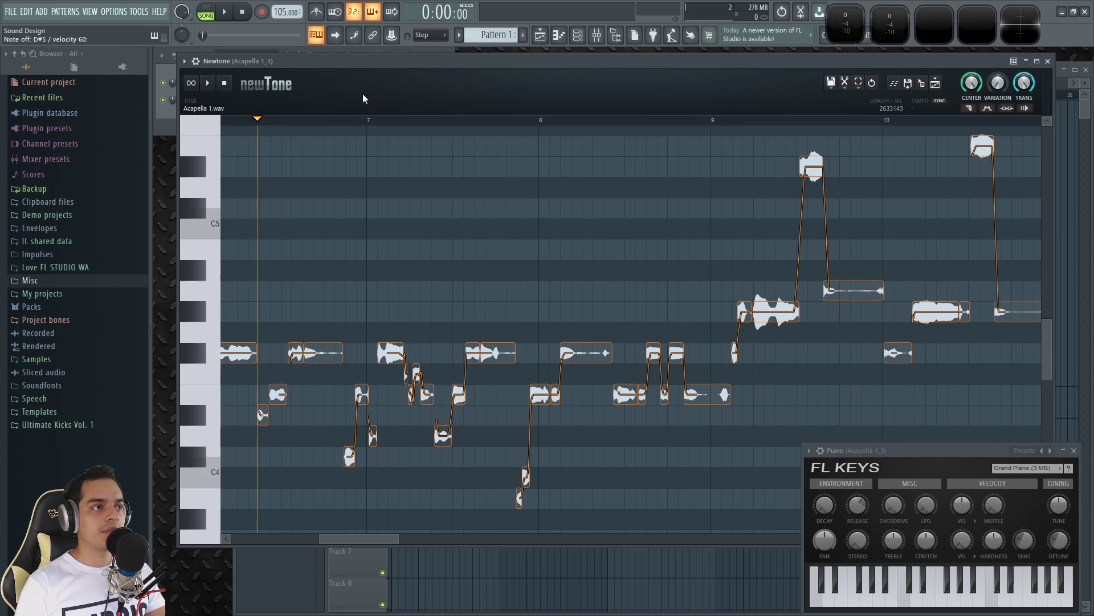
{"action": "left_click", "coordinate": [375, 119]}
{"action": "left_click", "coordinate": [317, 120]}
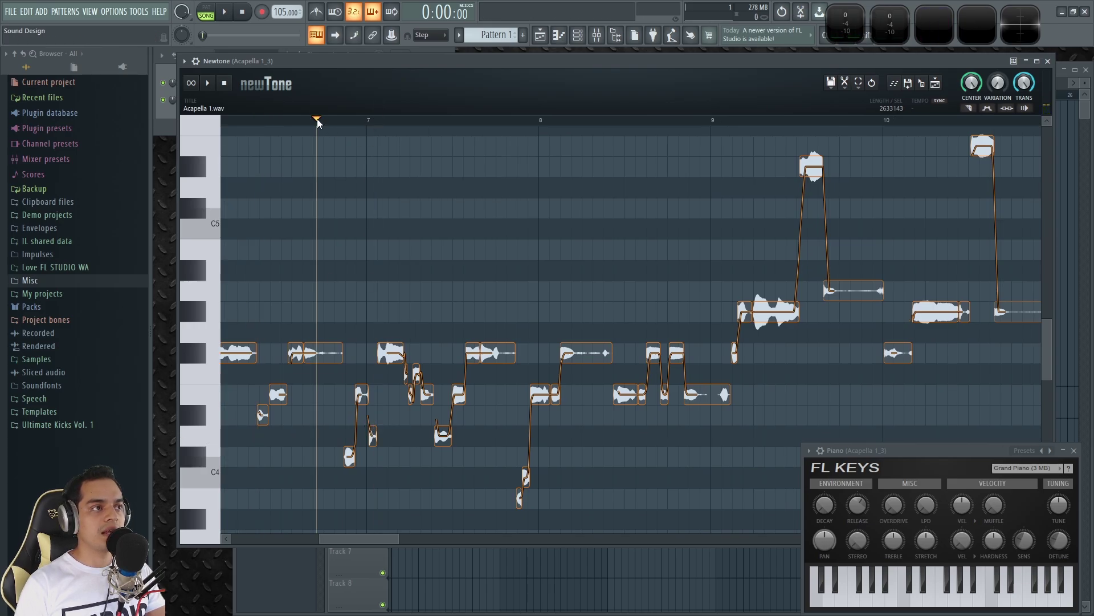
{"action": "left_click", "coordinate": [210, 83]}
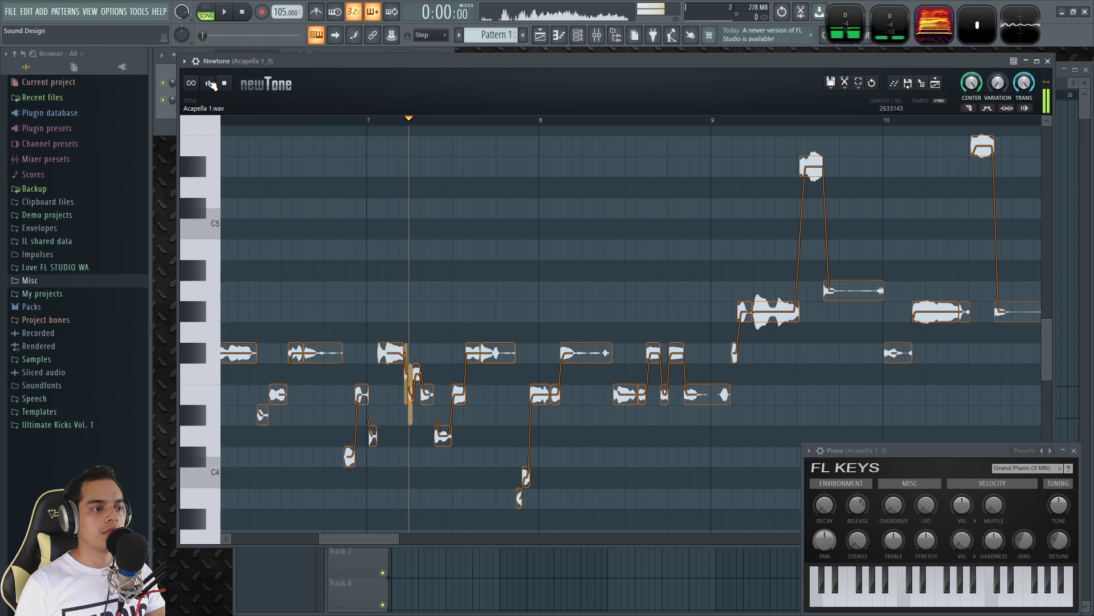
{"action": "left_click", "coordinate": [210, 84]}
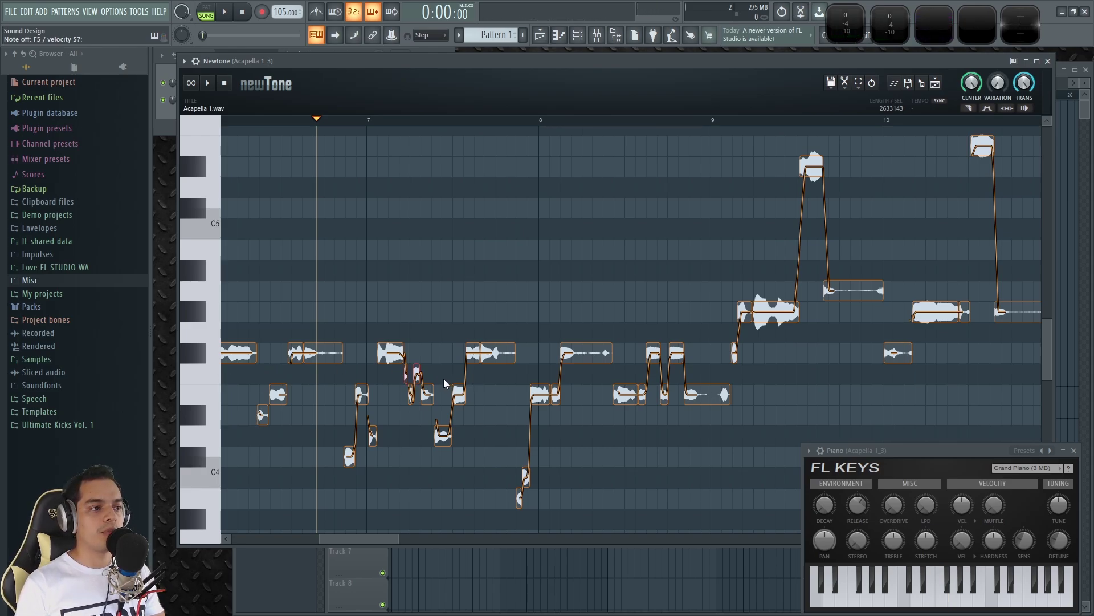
Step: Raise the short F4 note in bar 7 one semitone to F#4 and audition the passage against the C# and D# piano keys
{"action": "left_click_drag", "start_coordinate": [417, 374], "coordinate": [418, 353]}
{"action": "left_click", "coordinate": [293, 121]}
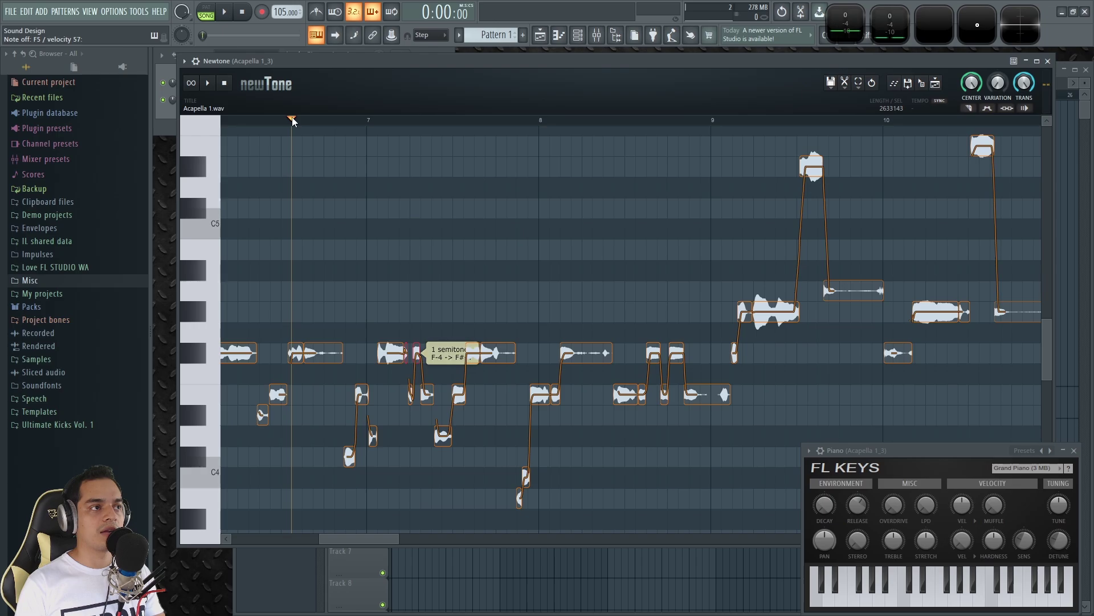
{"action": "left_click", "coordinate": [207, 83]}
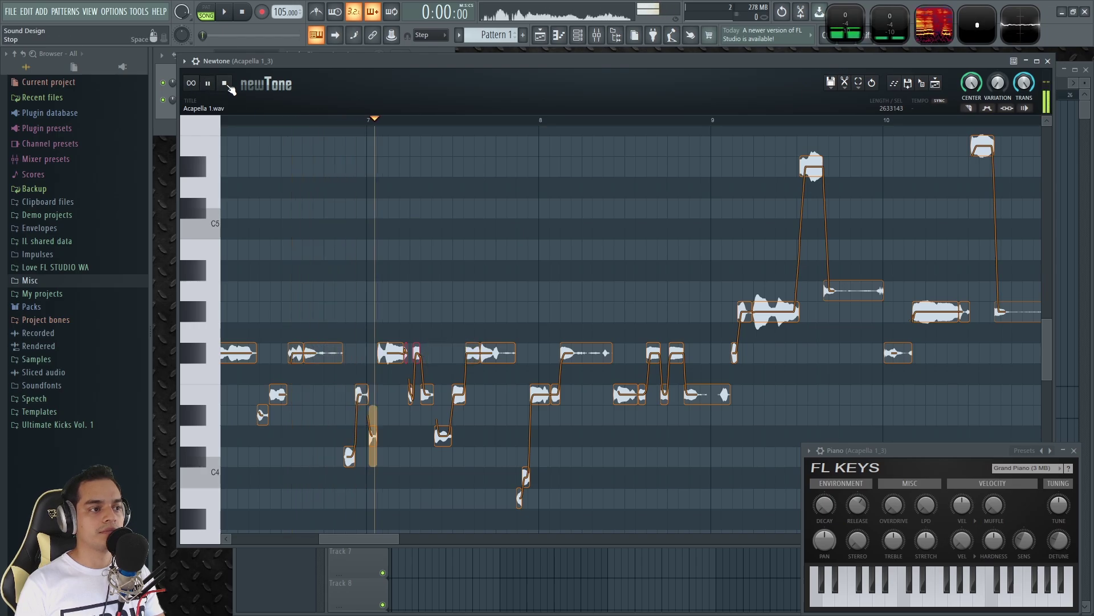
{"action": "left_click", "coordinate": [226, 84]}
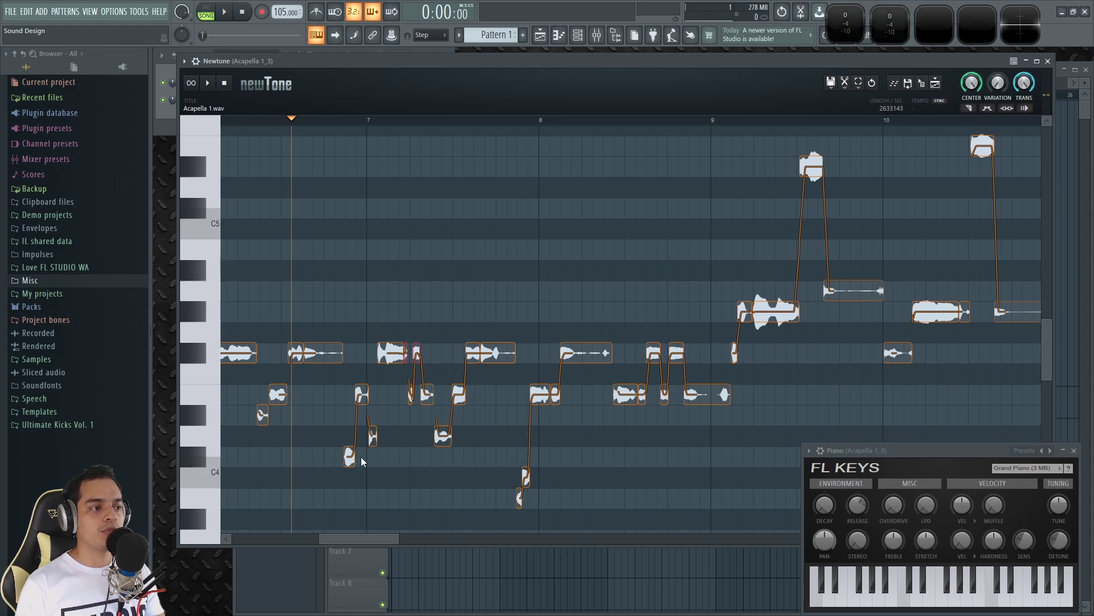
{"action": "left_click", "coordinate": [207, 454]}
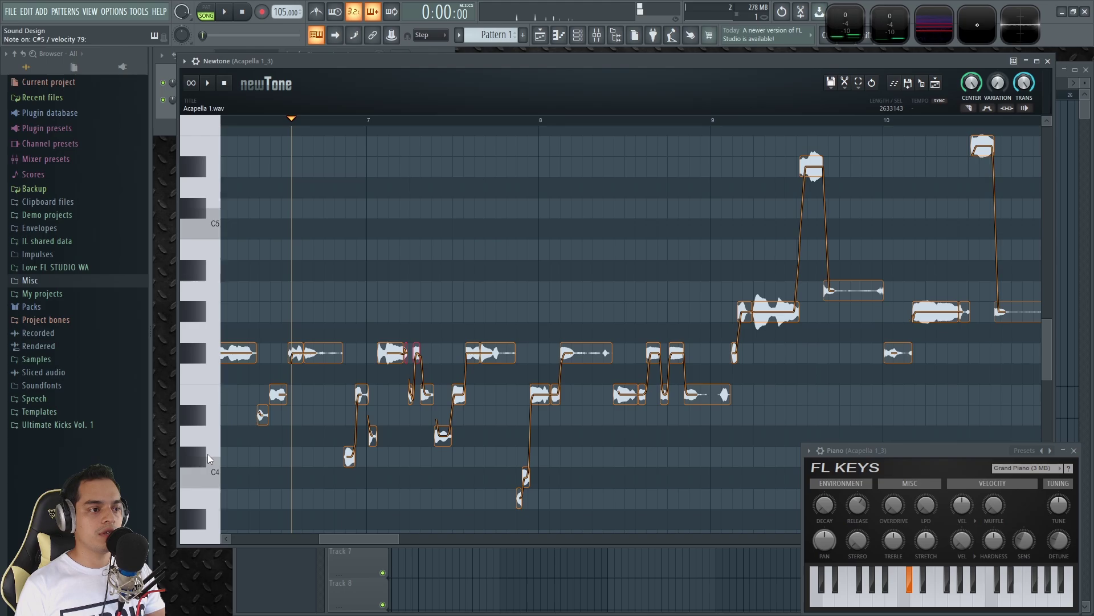
{"action": "left_click", "coordinate": [202, 413]}
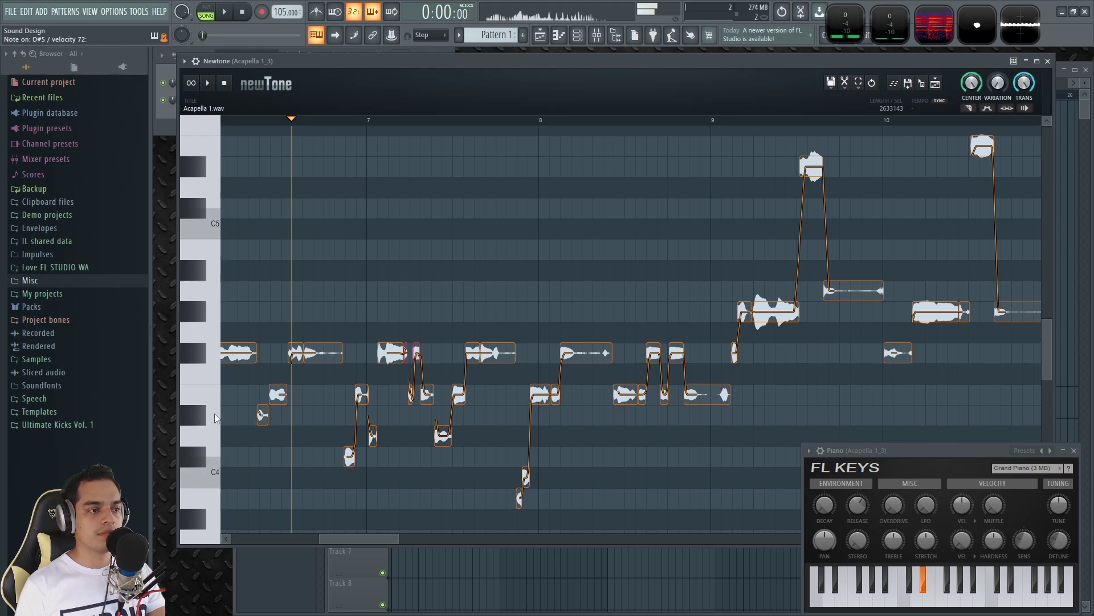
Step: Try the short notes after bar 7's first long note at D4 and return them to F#4
{"action": "left_click_drag", "start_coordinate": [416, 354], "coordinate": [428, 444]}
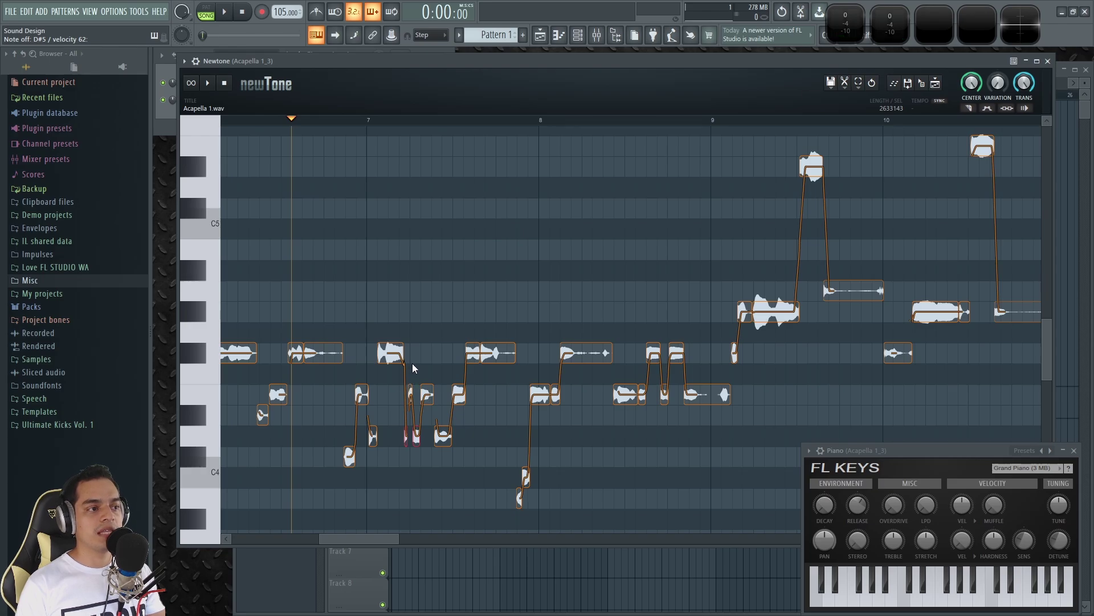
{"action": "left_click", "coordinate": [413, 355]}
{"action": "left_click", "coordinate": [419, 446]}
{"action": "left_click", "coordinate": [401, 446]}
{"action": "left_click_drag", "start_coordinate": [417, 436], "coordinate": [418, 354]}
{"action": "left_click_drag", "start_coordinate": [405, 438], "coordinate": [408, 397]}
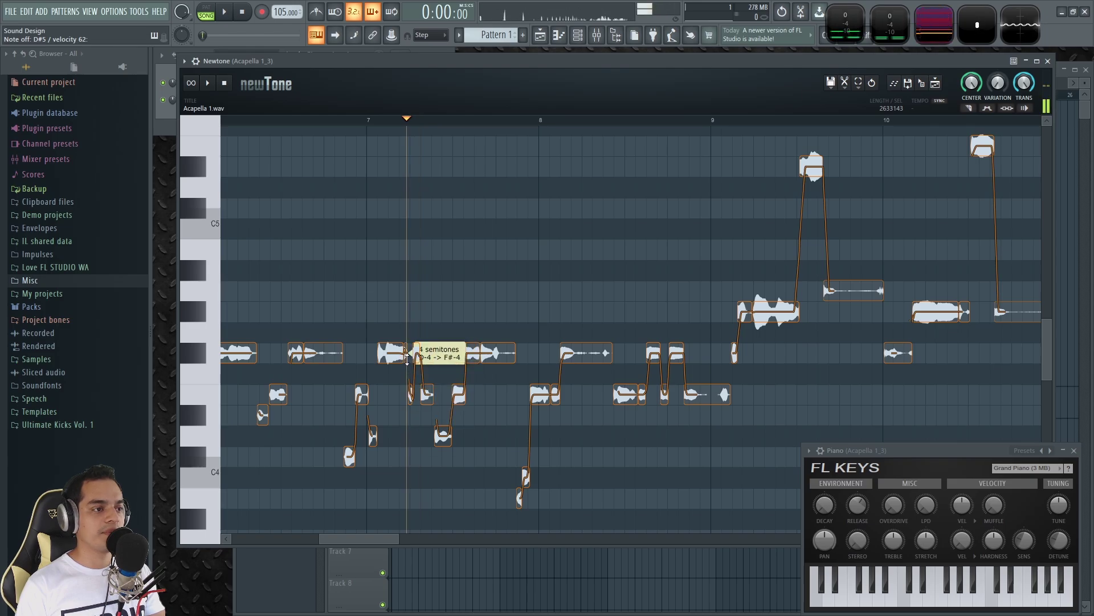
Step: Raise the D4 note just before the middle of bar 7 one semitone to D#4 and play the vocal from bar 7
{"action": "left_click", "coordinate": [444, 431]}
{"action": "left_click_drag", "start_coordinate": [444, 430], "coordinate": [443, 409]}
{"action": "left_click", "coordinate": [210, 84]}
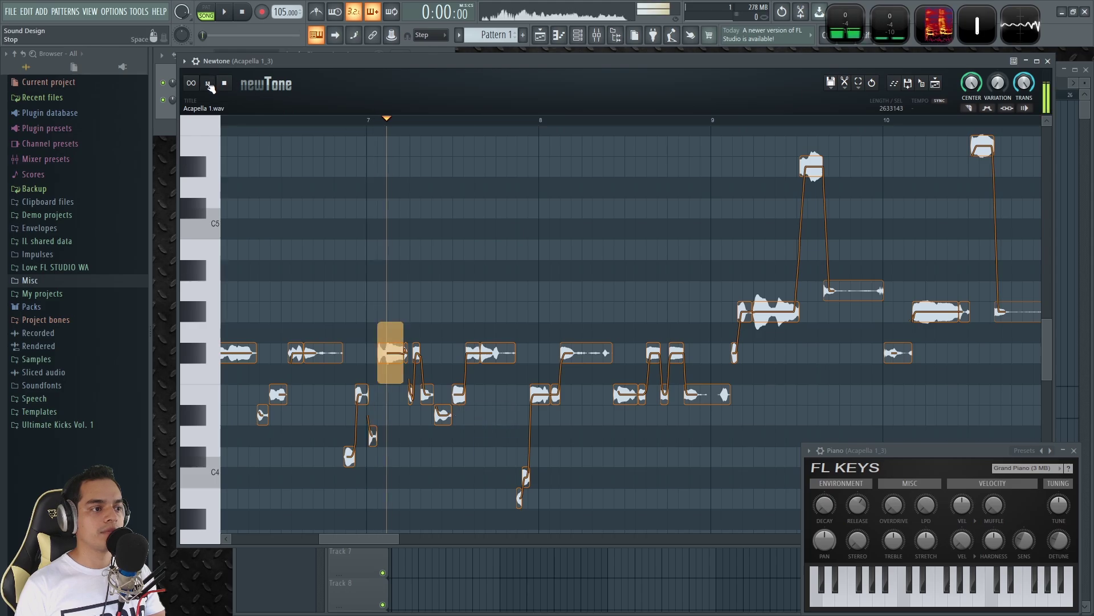
{"action": "left_click", "coordinate": [226, 83]}
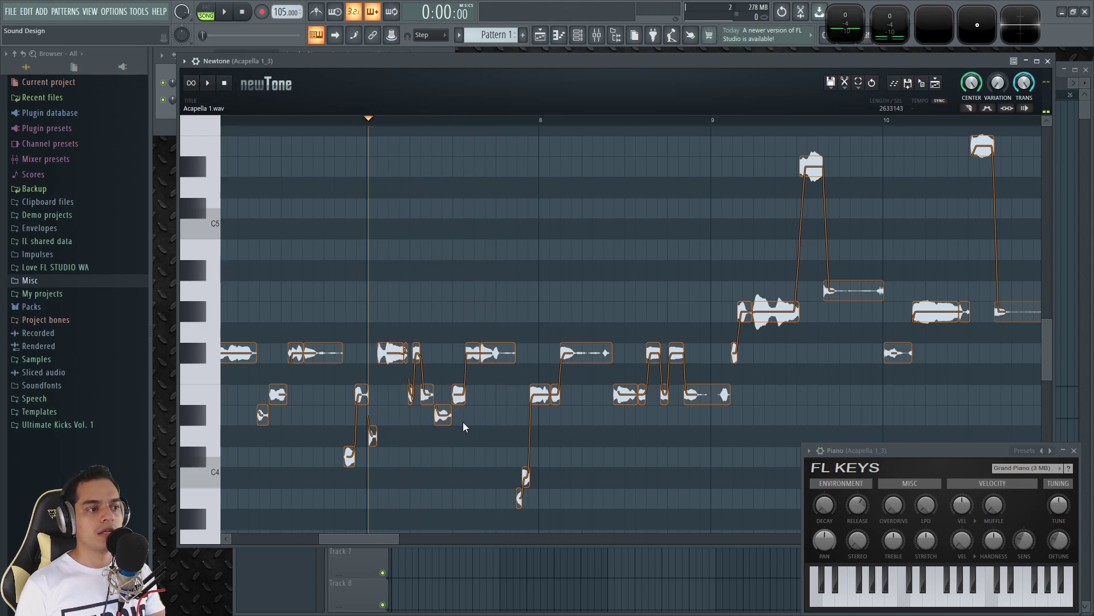
Step: Lower the D#4 note just before the middle of bar 7 two semitones to C#4 and replay the passage from bar 7
{"action": "left_click_drag", "start_coordinate": [443, 412], "coordinate": [443, 454]}
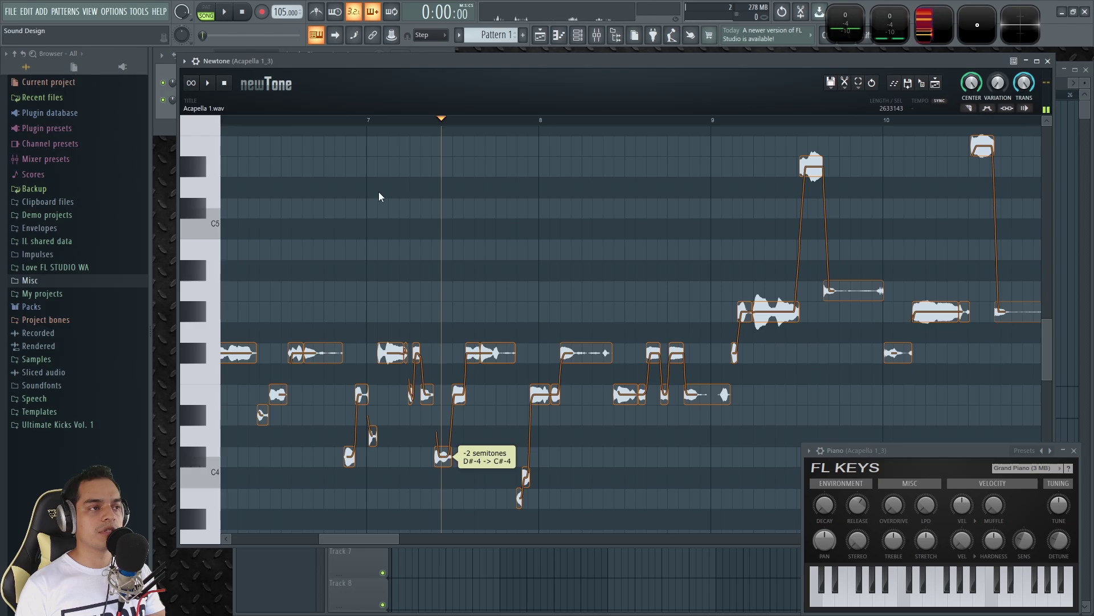
{"action": "left_click", "coordinate": [209, 83]}
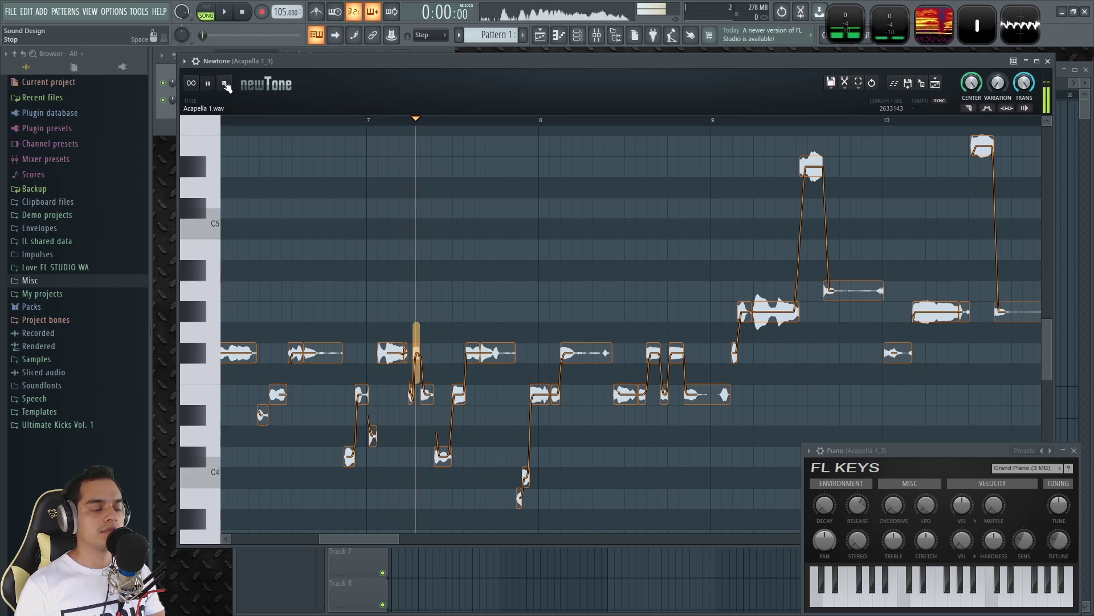
{"action": "left_click", "coordinate": [226, 84]}
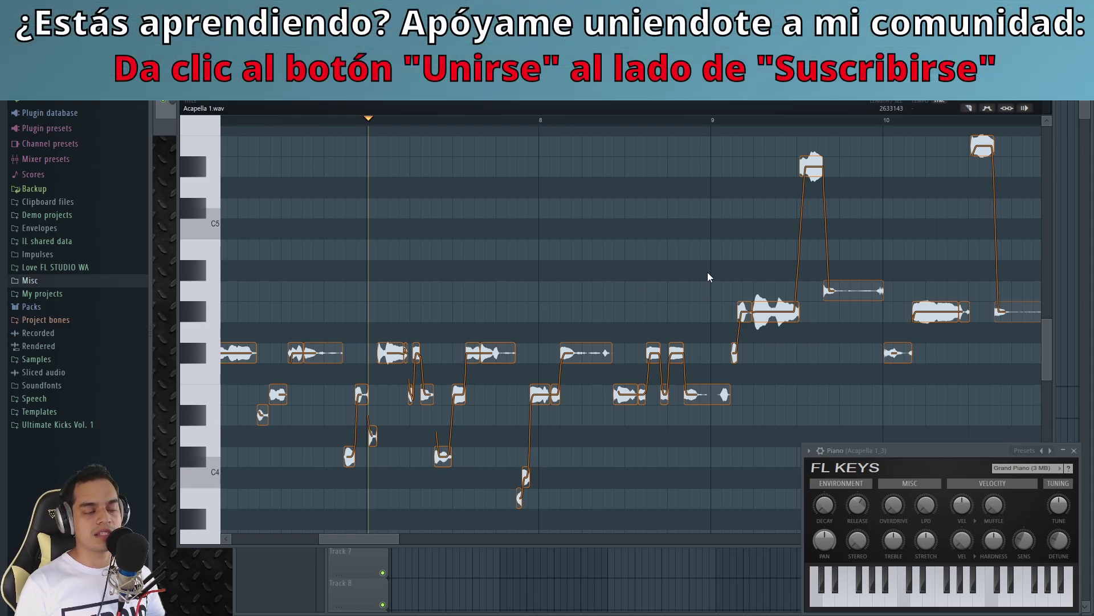
Step: Audition the vocal from bar 9 to the start of bar 10 and stop
{"action": "mouse_move", "coordinate": [696, 254]}
{"action": "left_mouse_down"}
{"action": "mouse_move", "coordinate": [484, 245]}
{"action": "mouse_move", "coordinate": [467, 269]}
{"action": "mouse_move", "coordinate": [484, 268]}
{"action": "mouse_move", "coordinate": [349, 283]}
{"action": "mouse_move", "coordinate": [301, 327]}
{"action": "mouse_move", "coordinate": [281, 320]}
{"action": "left_mouse_up"}
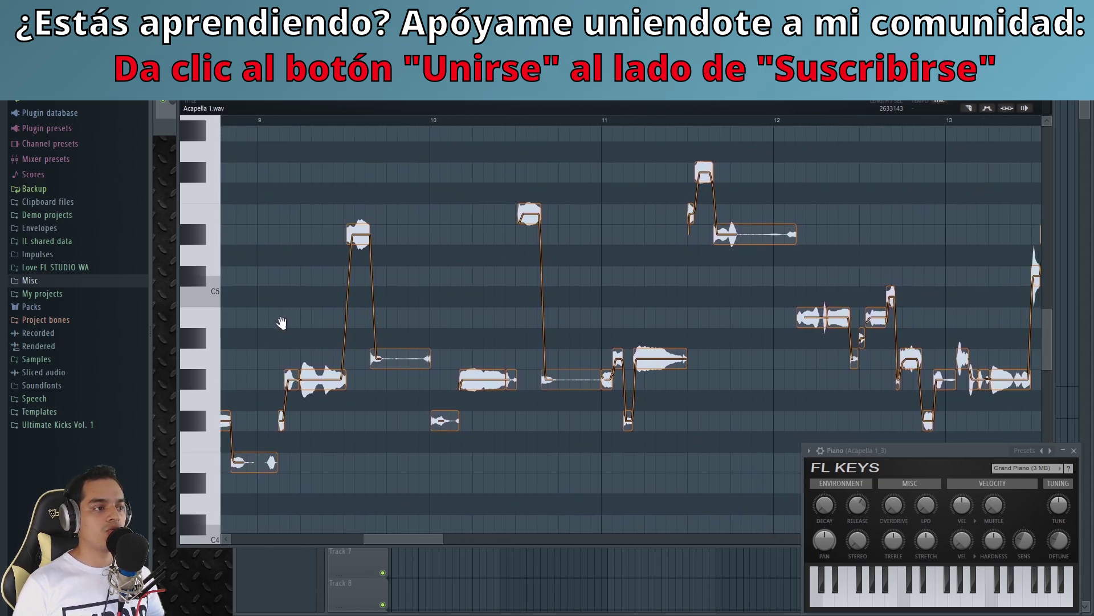
{"action": "left_click", "coordinate": [265, 121]}
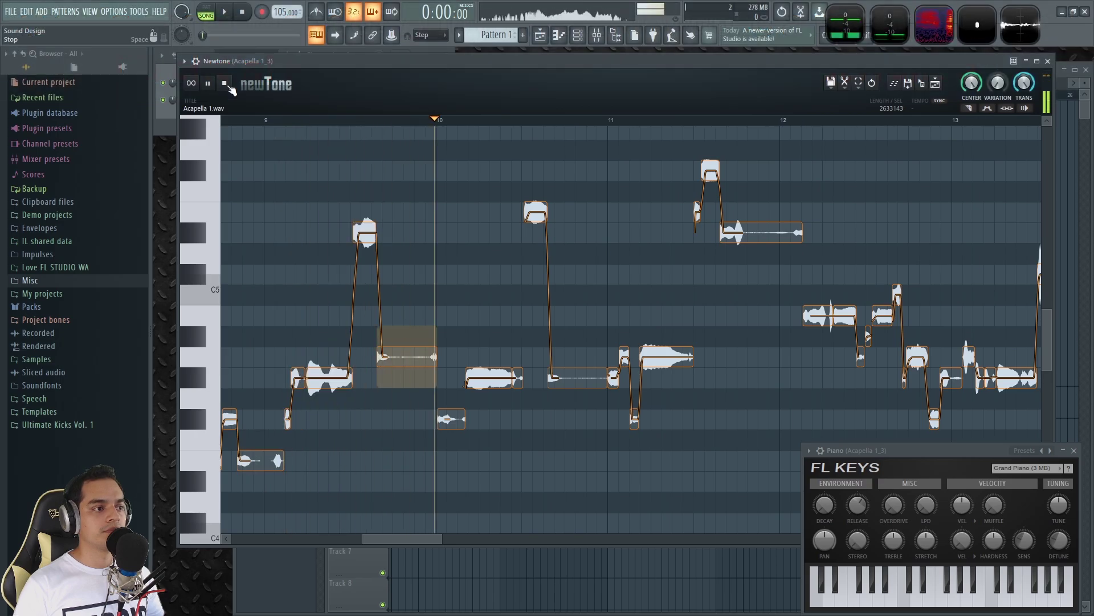
{"action": "left_click", "coordinate": [225, 84]}
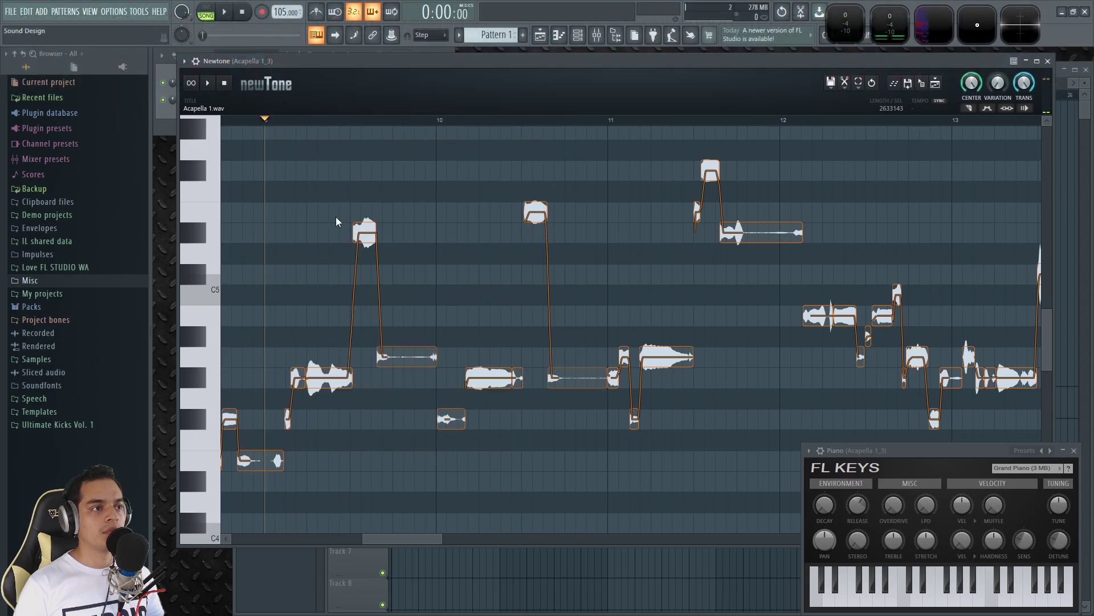
Step: Sound the G#, D# and A reference keys to compare them with the vocal notes in bars 9 and 10
{"action": "left_click", "coordinate": [207, 378]}
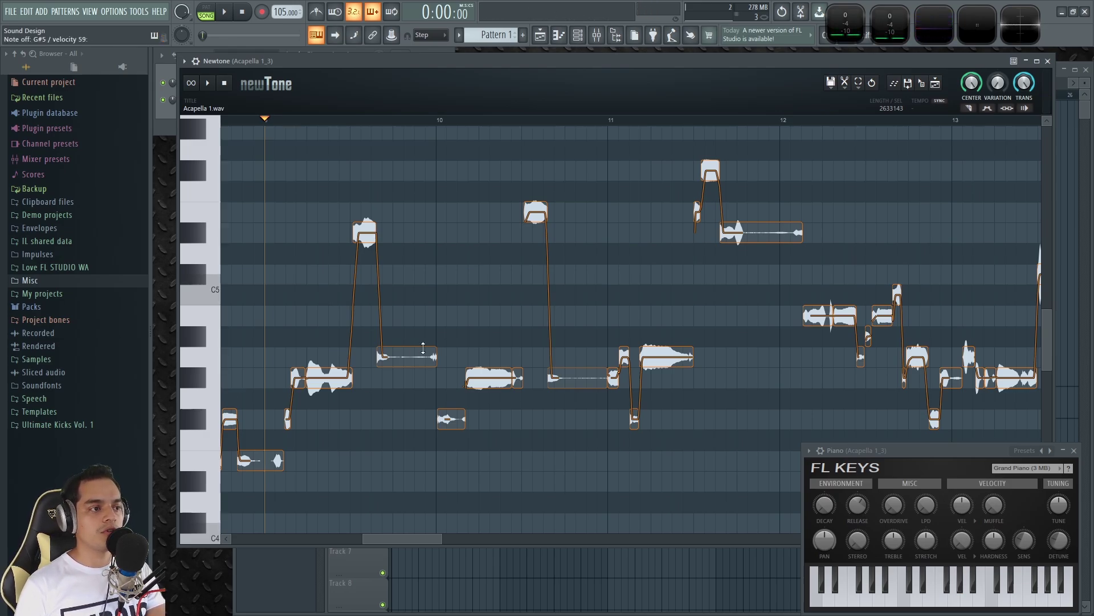
{"action": "scroll", "coordinate": [420, 350], "scroll_direction": "right", "scroll_amount": 2}
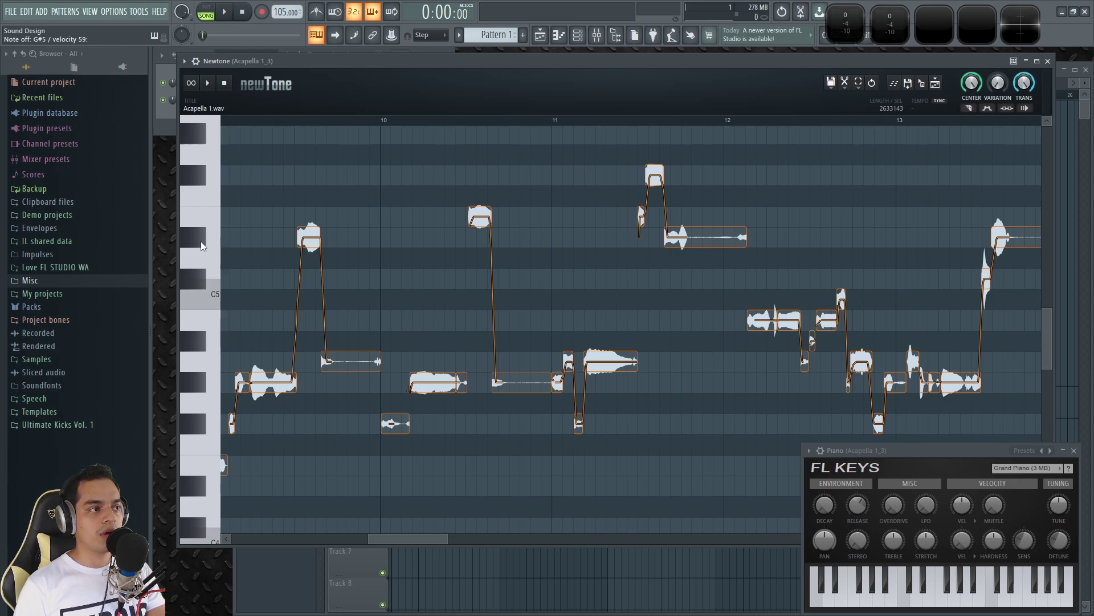
{"action": "left_click", "coordinate": [201, 241]}
{"action": "left_click", "coordinate": [203, 239]}
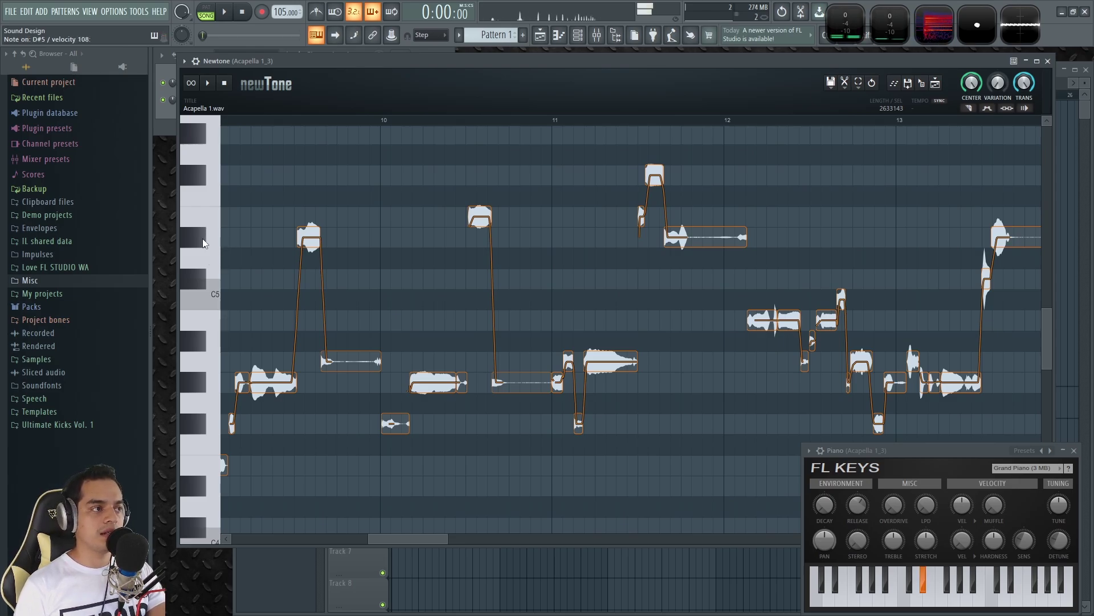
{"action": "left_click", "coordinate": [210, 360]}
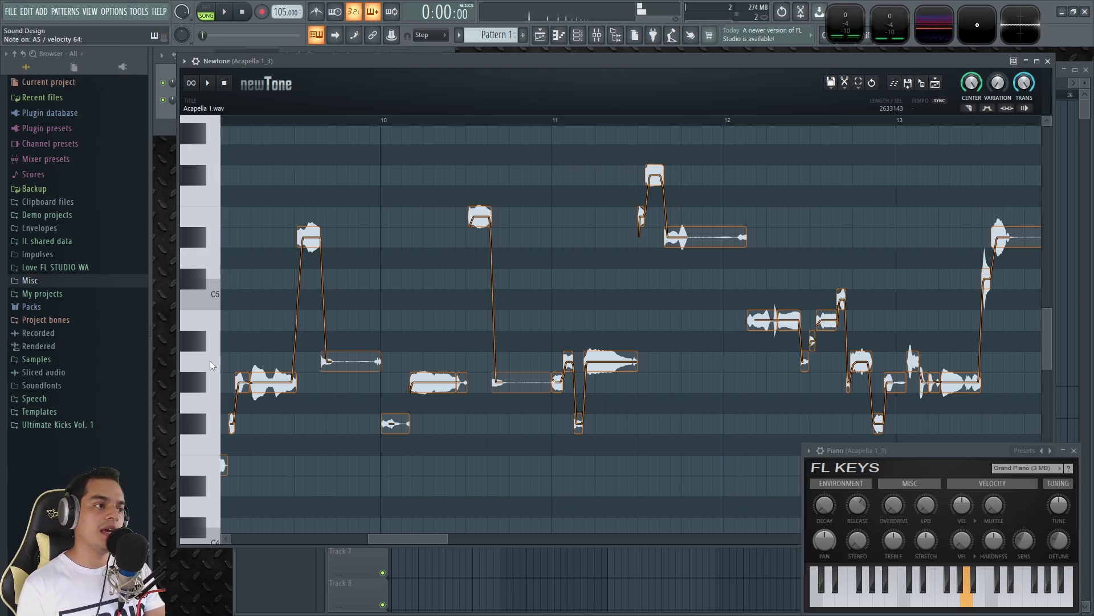
Step: Audition the vocal from bar 12 onward past bar 17, following the notes along the timeline, and stop
{"action": "left_click_drag", "start_coordinate": [693, 276], "coordinate": [416, 292]}
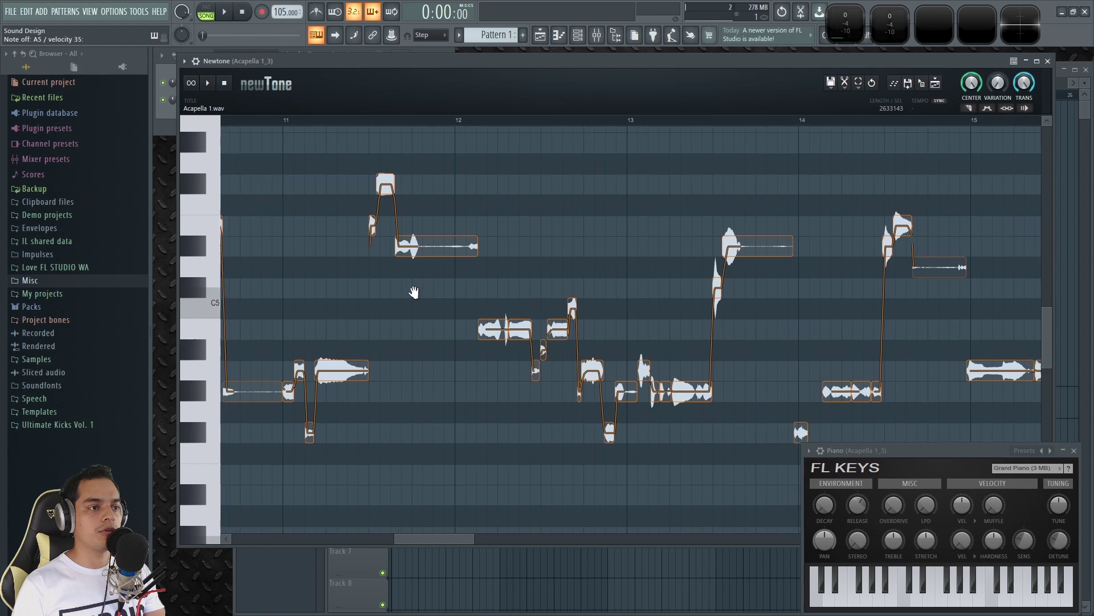
{"action": "left_click", "coordinate": [416, 121]}
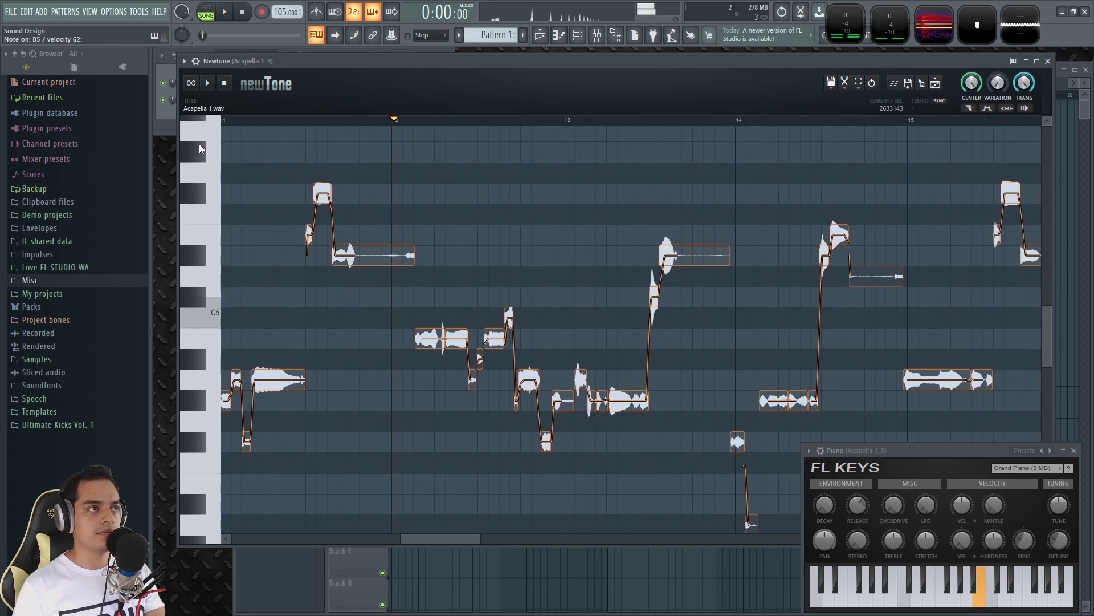
{"action": "left_click", "coordinate": [207, 83]}
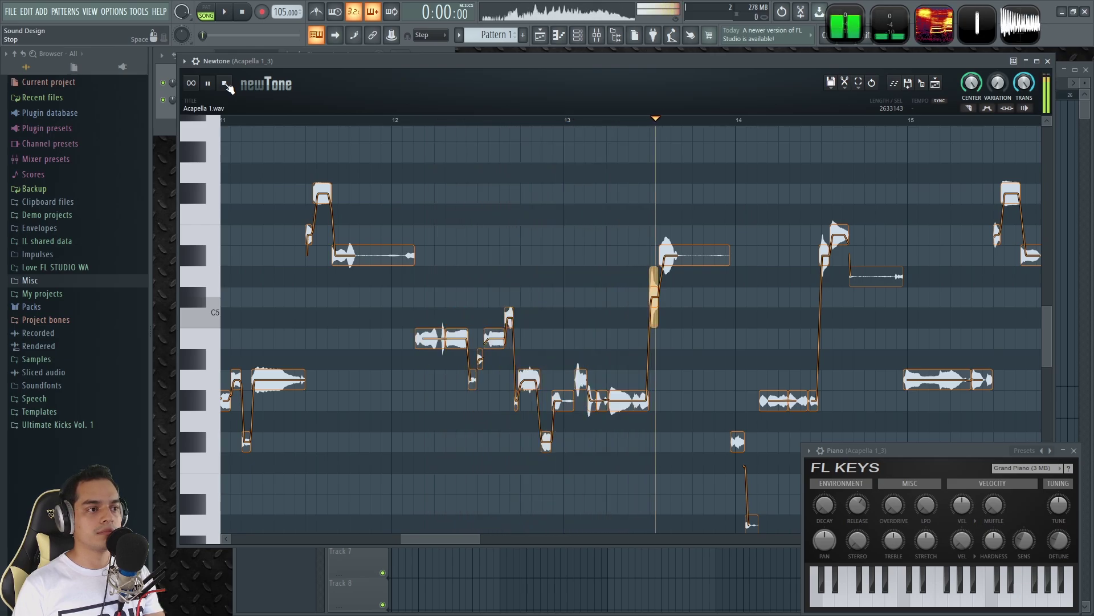
{"action": "left_click_drag", "start_coordinate": [761, 193], "coordinate": [455, 166]}
{"action": "left_click_drag", "start_coordinate": [596, 168], "coordinate": [453, 178]}
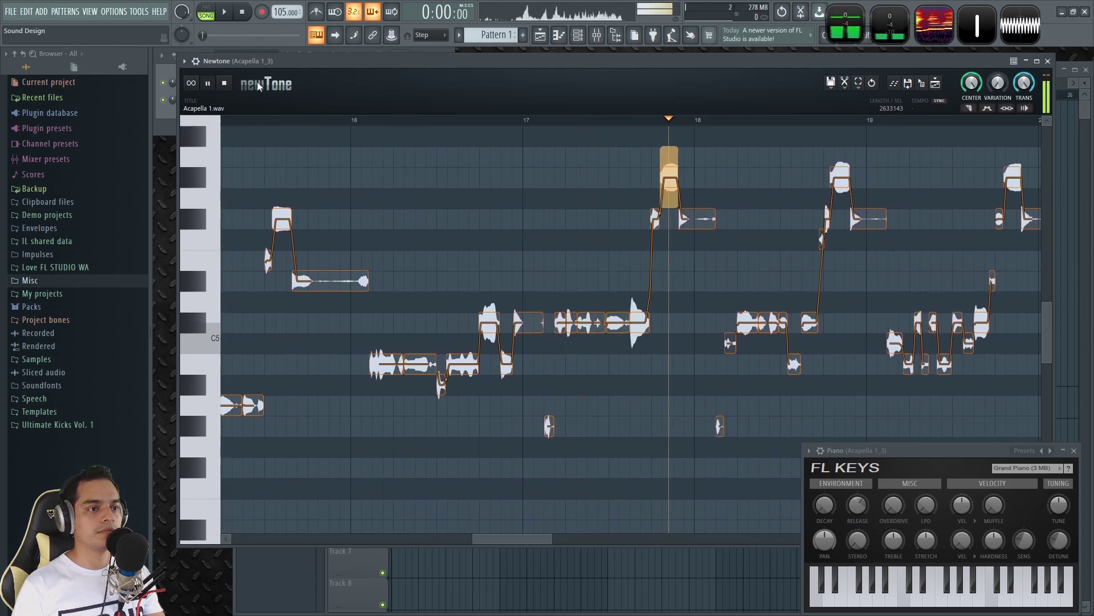
{"action": "left_click_drag", "start_coordinate": [744, 264], "coordinate": [453, 276]}
{"action": "left_click_drag", "start_coordinate": [648, 272], "coordinate": [446, 283]}
{"action": "key", "text": "space"}
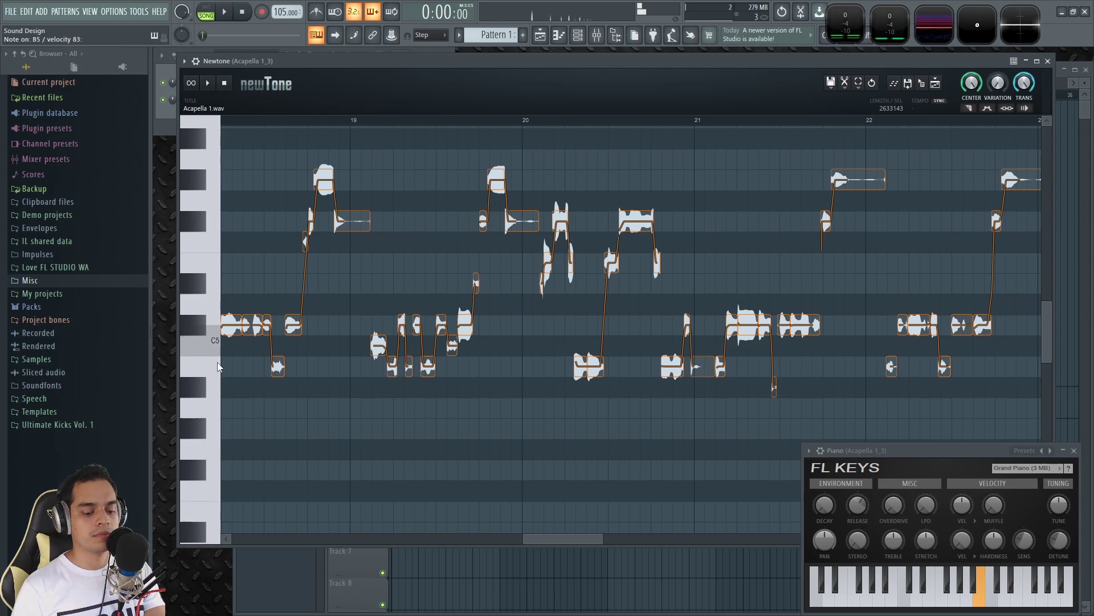
{"action": "left_click_drag", "start_coordinate": [368, 274], "coordinate": [493, 279]}
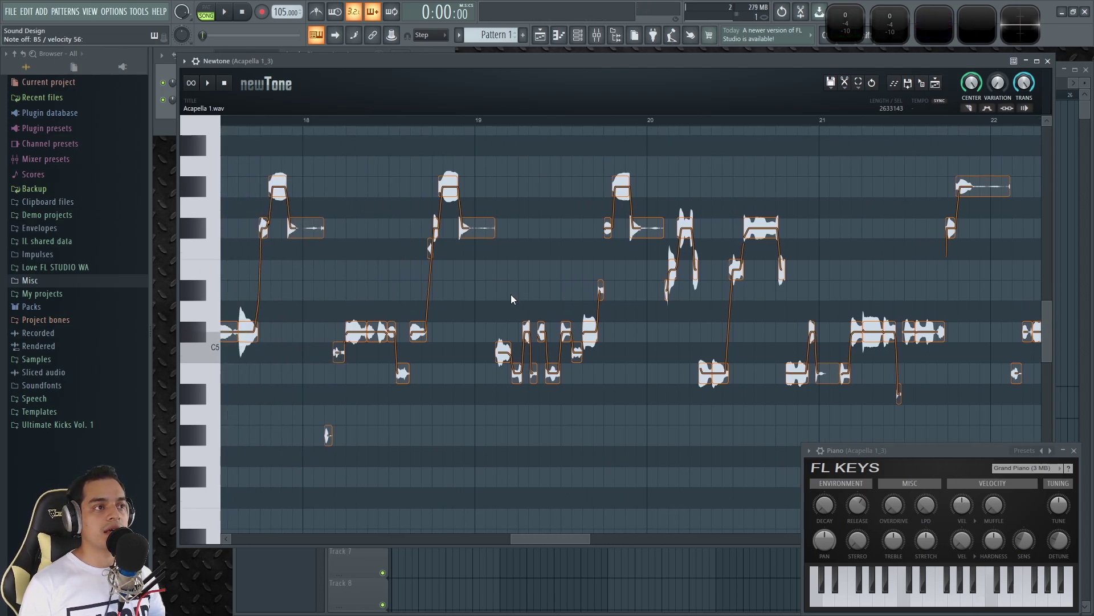
{"action": "scroll", "coordinate": [539, 280], "scroll_direction": "down", "scroll_amount": 2}
{"action": "scroll", "coordinate": [541, 281], "scroll_direction": "up", "scroll_amount": 2}
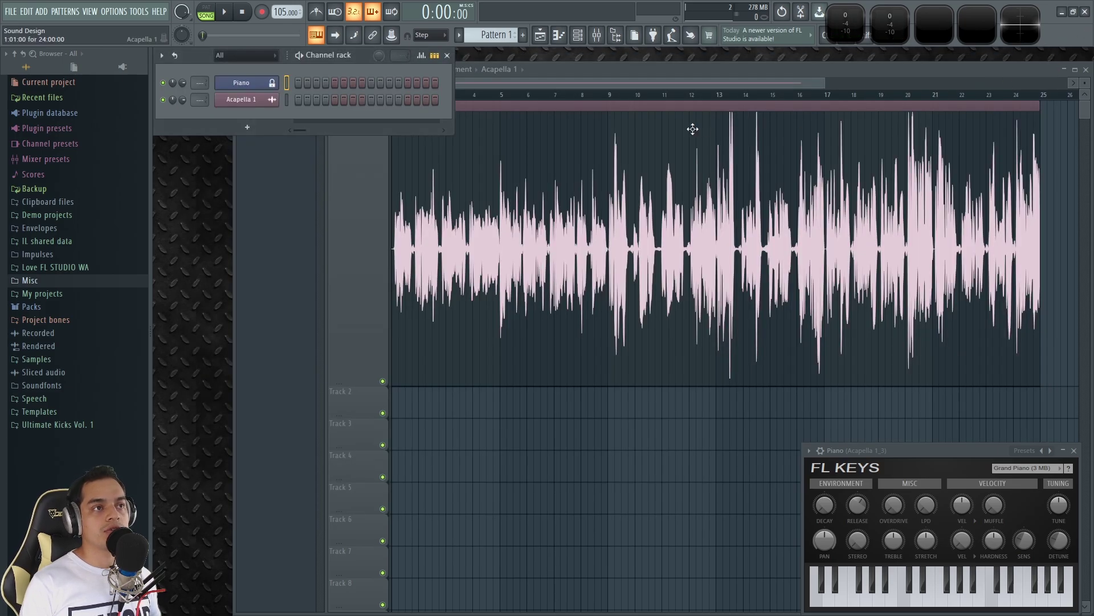
Step: Close the Newtone editor and open the Piano channel's piano roll
{"action": "left_click", "coordinate": [1047, 61]}
{"action": "right_click", "coordinate": [254, 84]}
{"action": "left_click", "coordinate": [299, 85]}
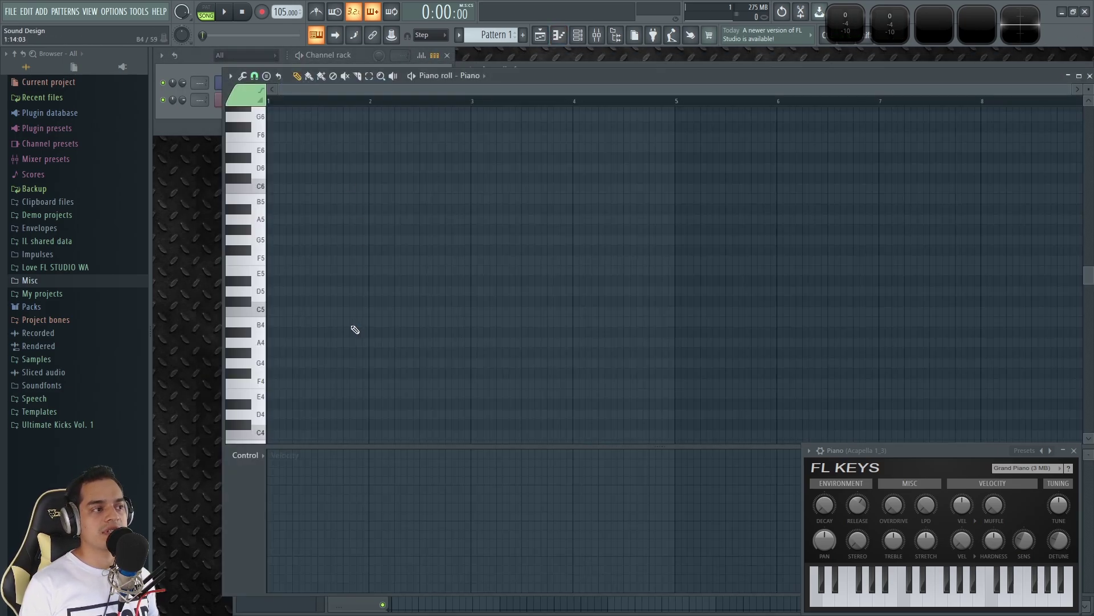
Step: Enter an ascending one-bar scale from the start of bar 1: C#5, D#5, E5, F#5, G#5, A5, B5 and C#6
{"action": "scroll", "coordinate": [342, 108], "scroll_direction": "up", "scroll_amount": 3}
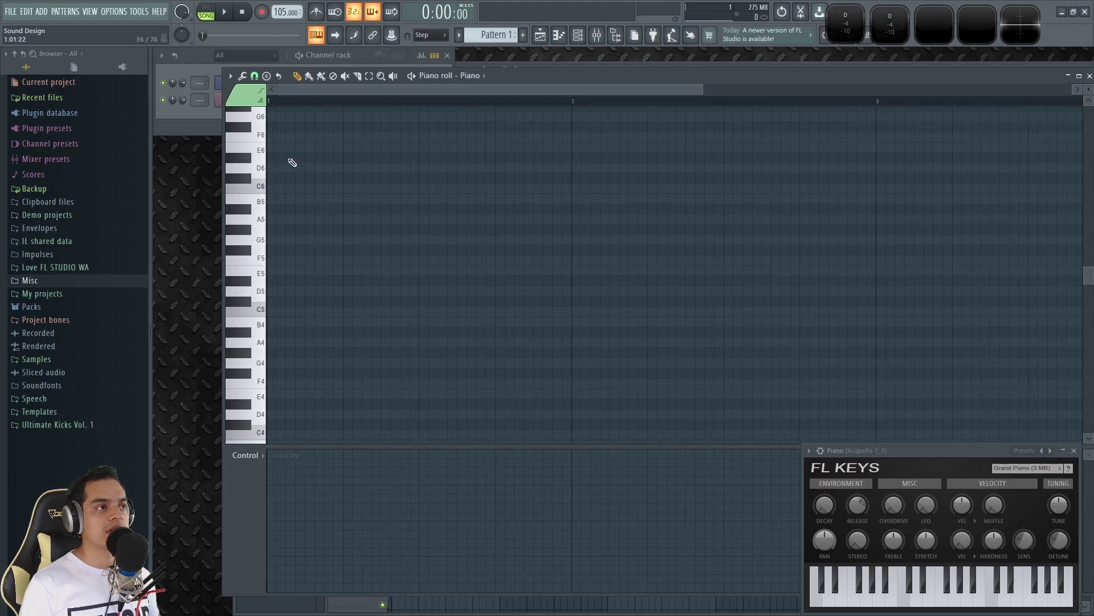
{"action": "scroll", "coordinate": [354, 90], "scroll_direction": "up", "scroll_amount": 2}
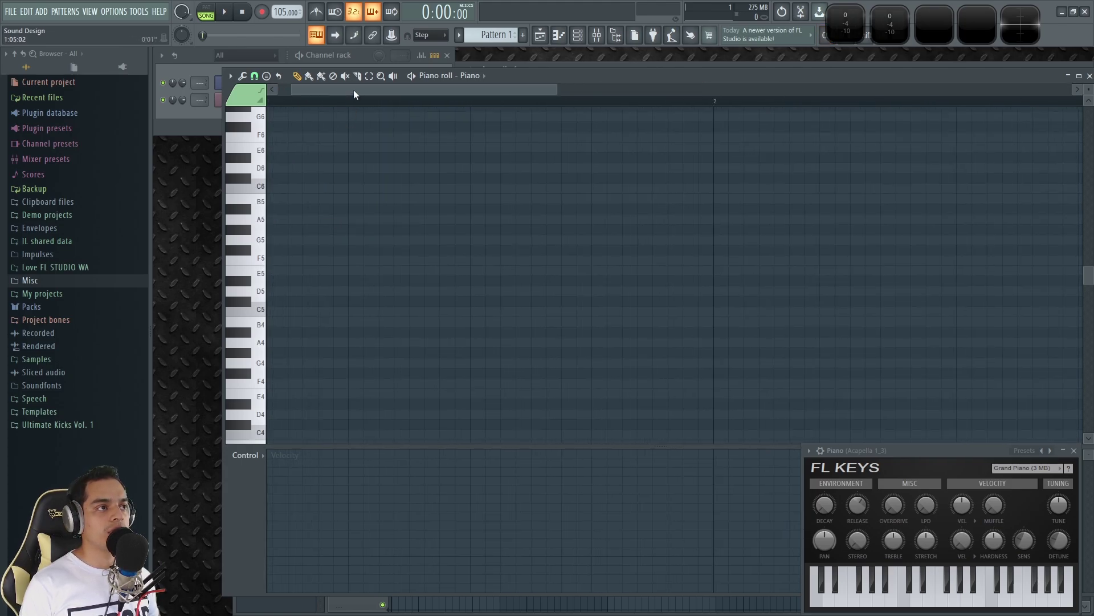
{"action": "left_click", "coordinate": [295, 306]}
{"action": "left_click", "coordinate": [336, 282]}
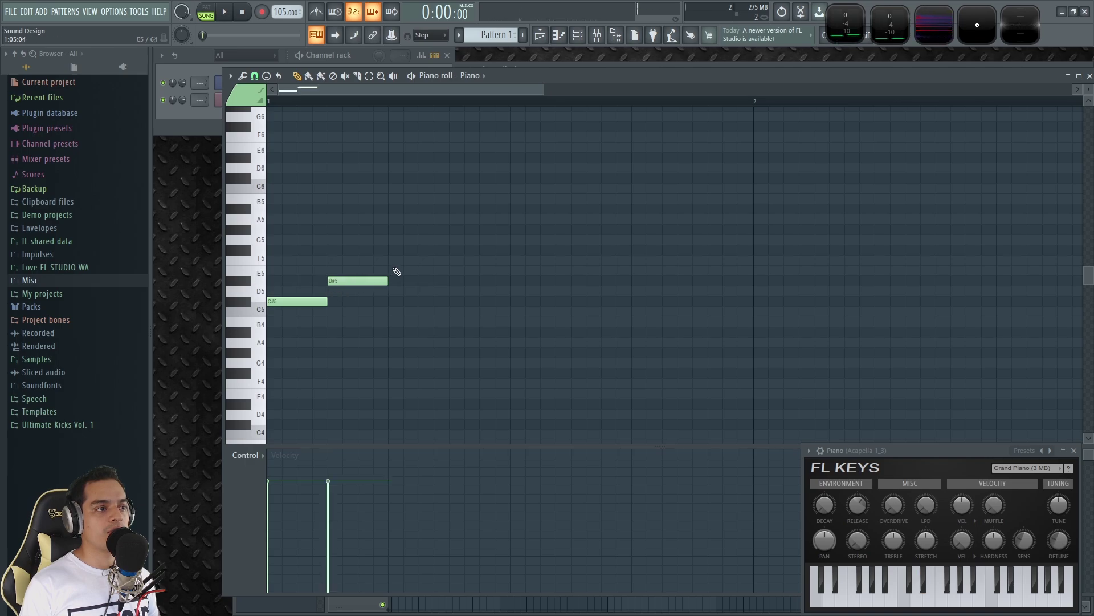
{"action": "left_click", "coordinate": [395, 271]}
{"action": "left_click", "coordinate": [456, 250]}
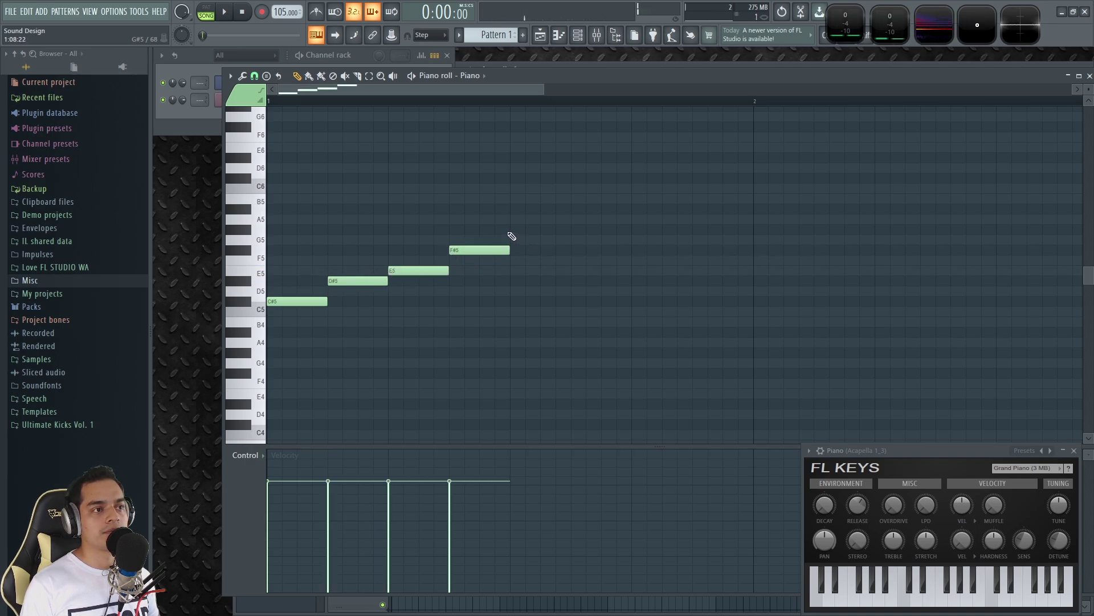
{"action": "left_click", "coordinate": [515, 229]}
{"action": "left_click", "coordinate": [577, 219]}
{"action": "left_click", "coordinate": [638, 198]}
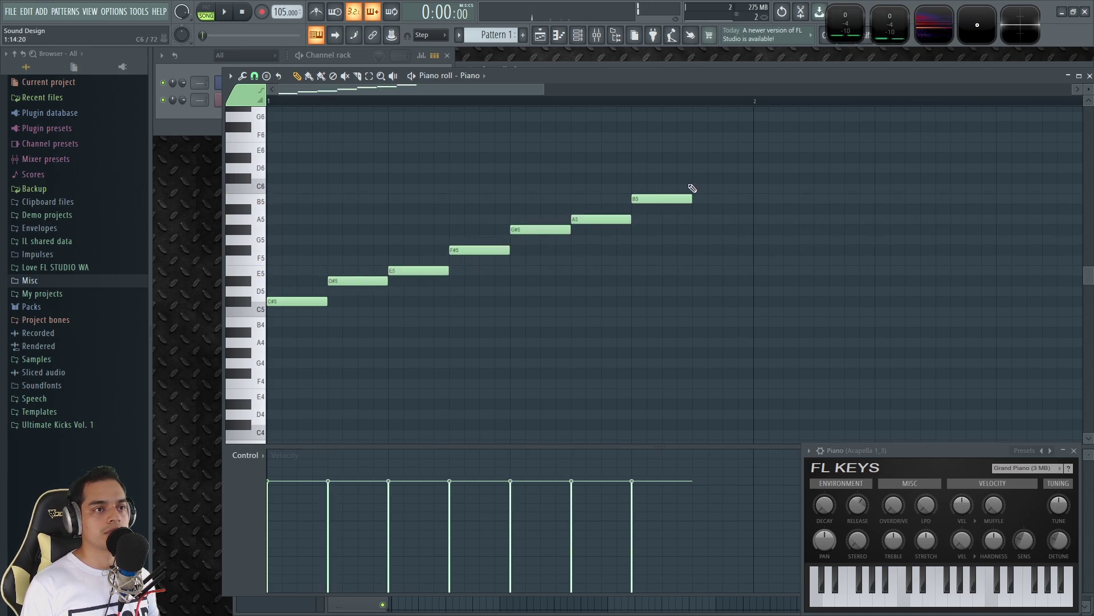
{"action": "left_click", "coordinate": [698, 179]}
Step: Switch playback to pattern mode, play the piano scale and stop it
{"action": "left_click", "coordinate": [206, 12]}
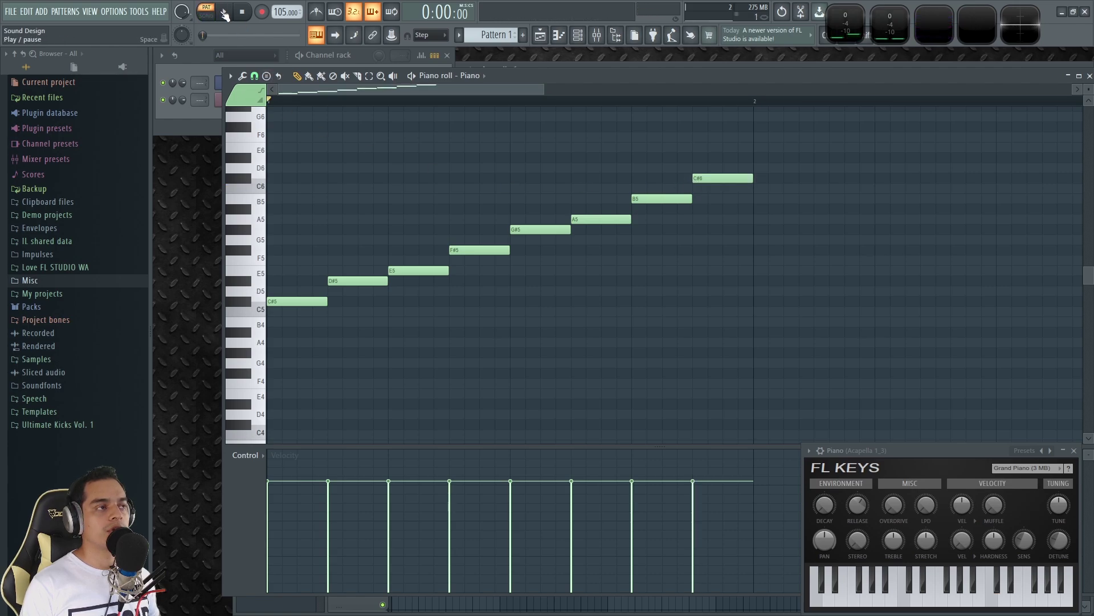
{"action": "left_click", "coordinate": [224, 12]}
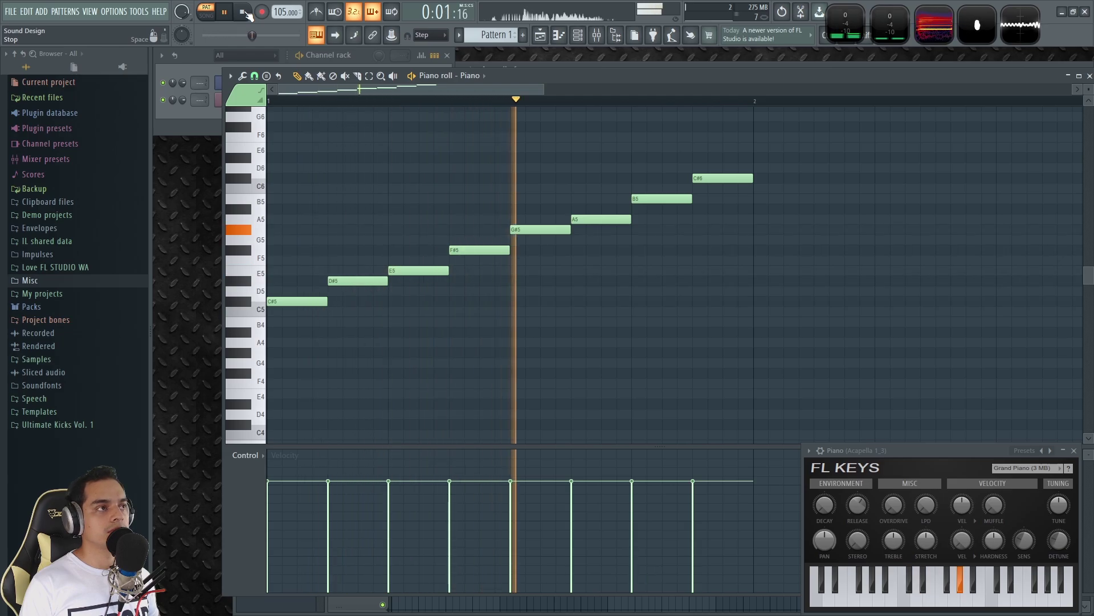
{"action": "left_click", "coordinate": [244, 12]}
{"action": "scroll", "coordinate": [376, 213], "scroll_direction": "down", "scroll_amount": 4, "text": "ctrl"}
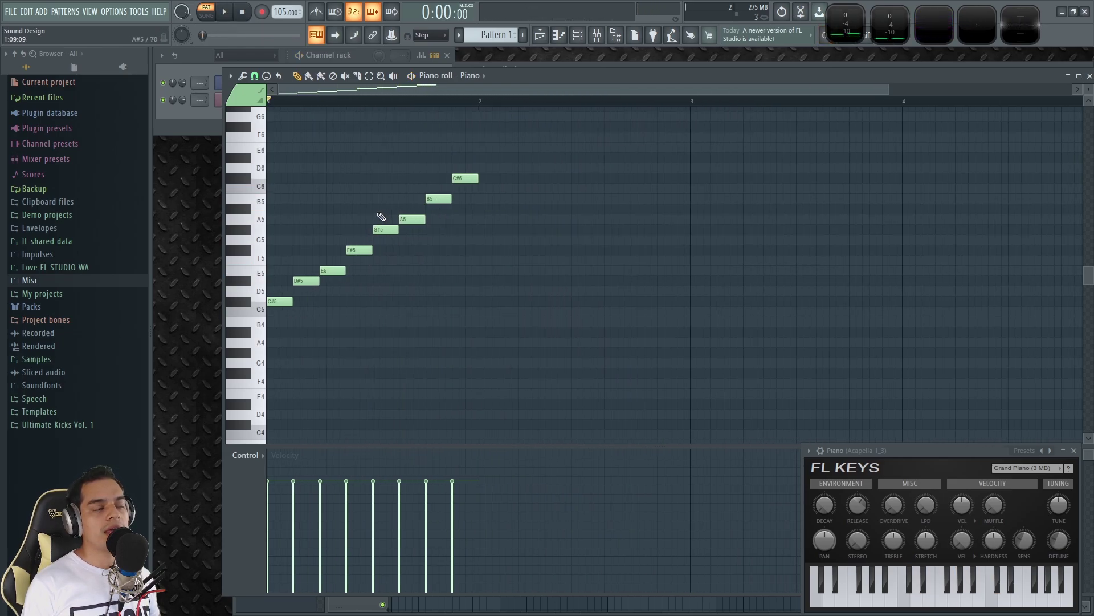
Step: Stack E5 and G#5 on the scale's C#5 at the start of bar 1 and audition the notes of the chord
{"action": "scroll", "coordinate": [368, 203], "scroll_direction": "up", "scroll_amount": 1}
{"action": "scroll", "coordinate": [369, 203], "scroll_direction": "up", "scroll_amount": 3, "text": "ctrl"}
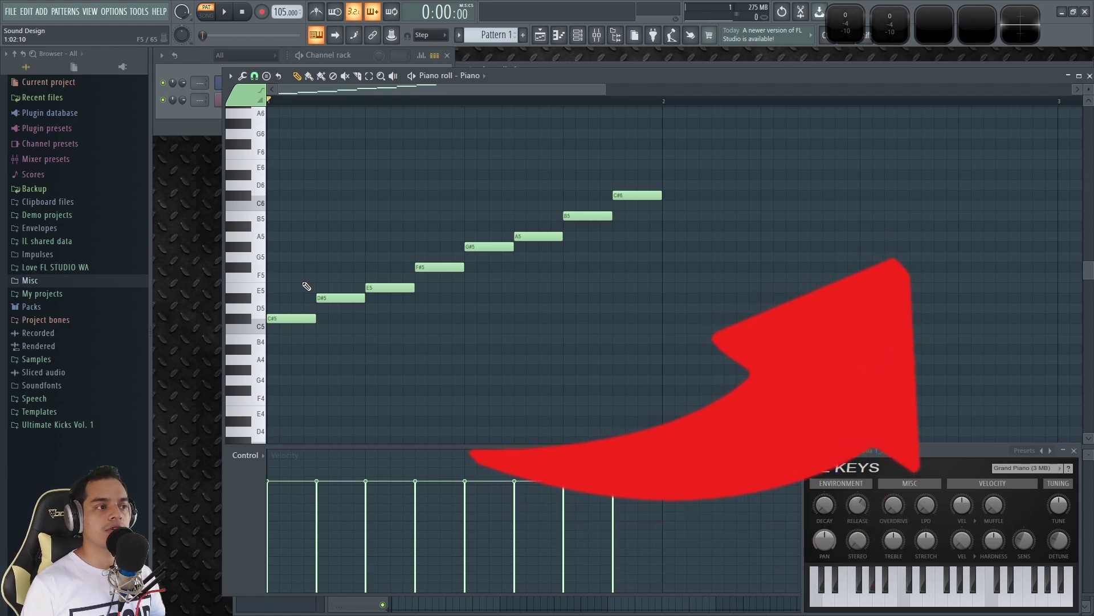
{"action": "left_click", "coordinate": [248, 323]}
{"action": "left_click", "coordinate": [248, 324]}
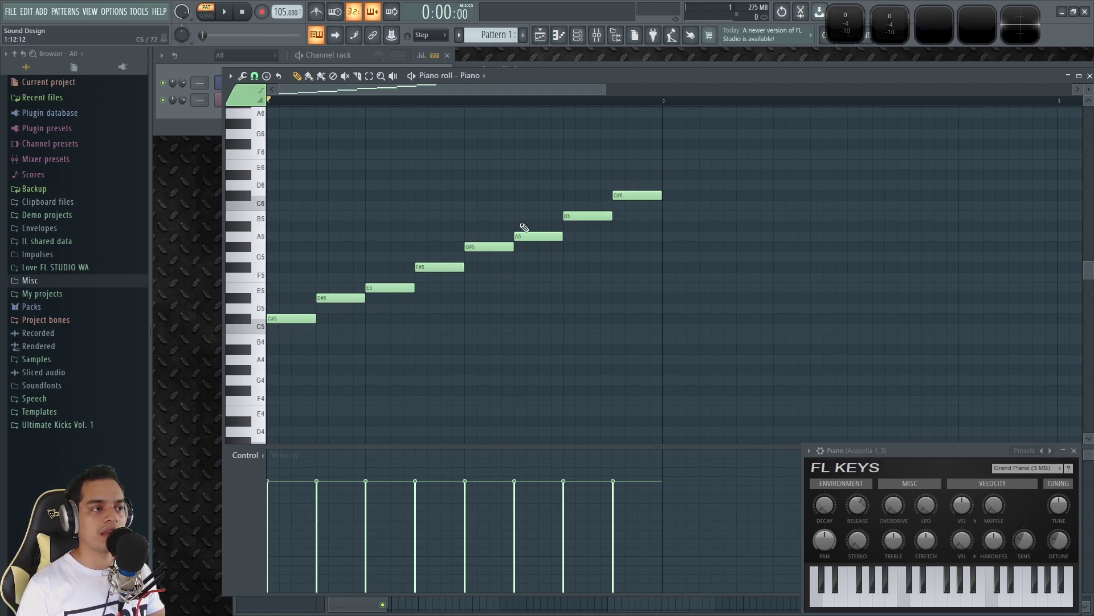
{"action": "left_click", "coordinate": [290, 319]}
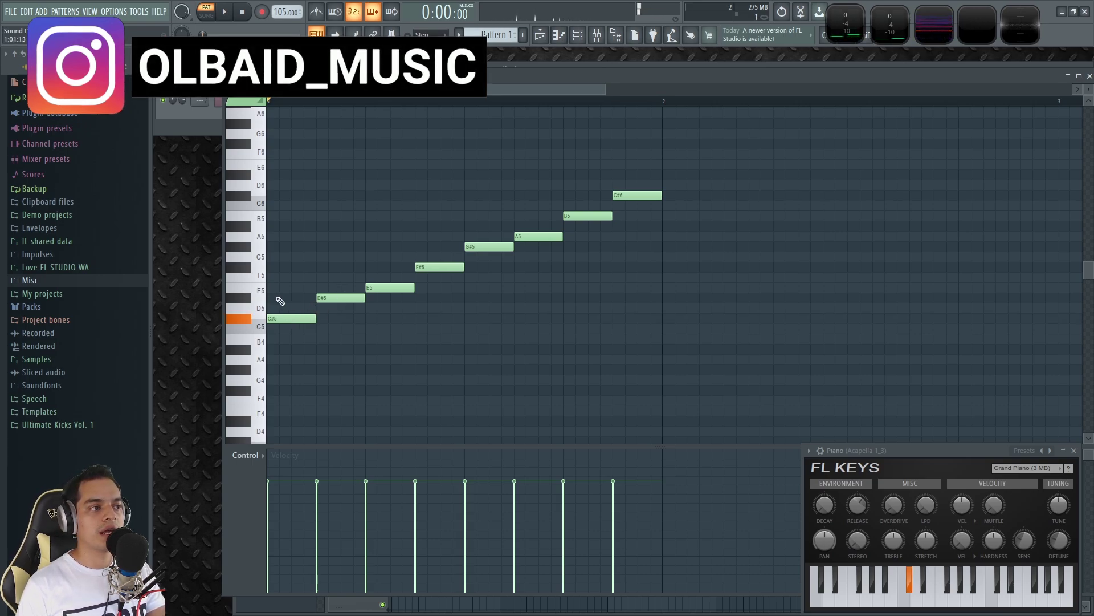
{"action": "left_click", "coordinate": [280, 288]}
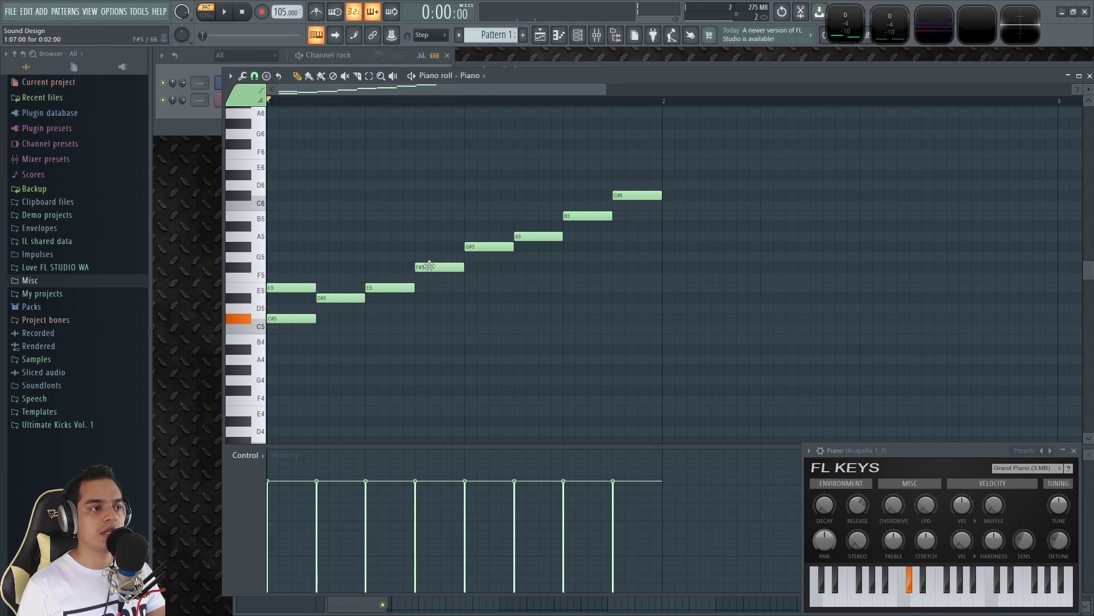
{"action": "left_click", "coordinate": [285, 246]}
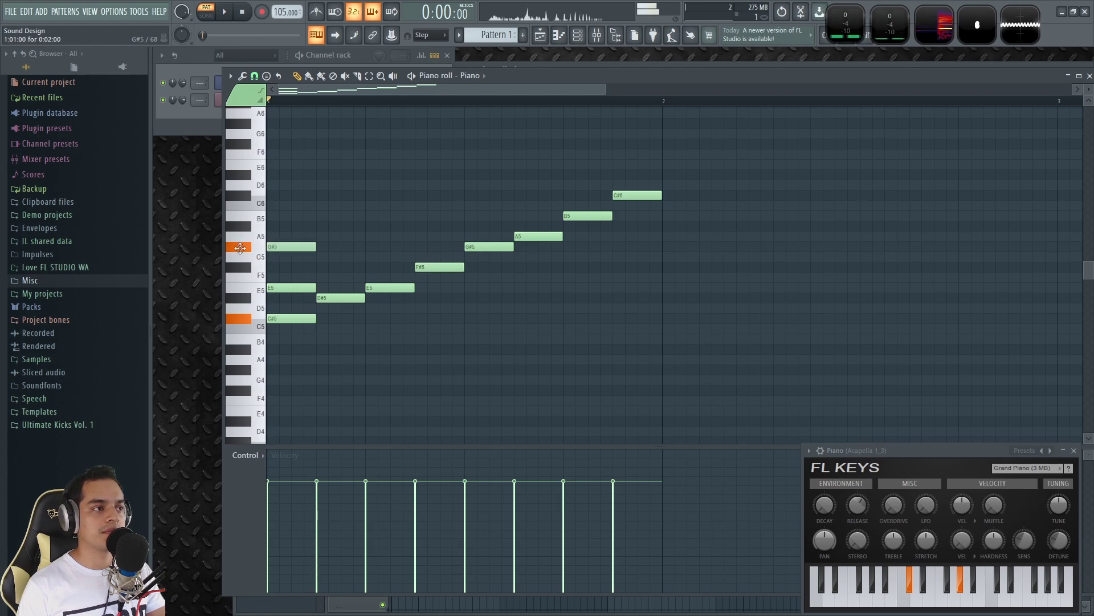
{"action": "left_click", "coordinate": [289, 285]}
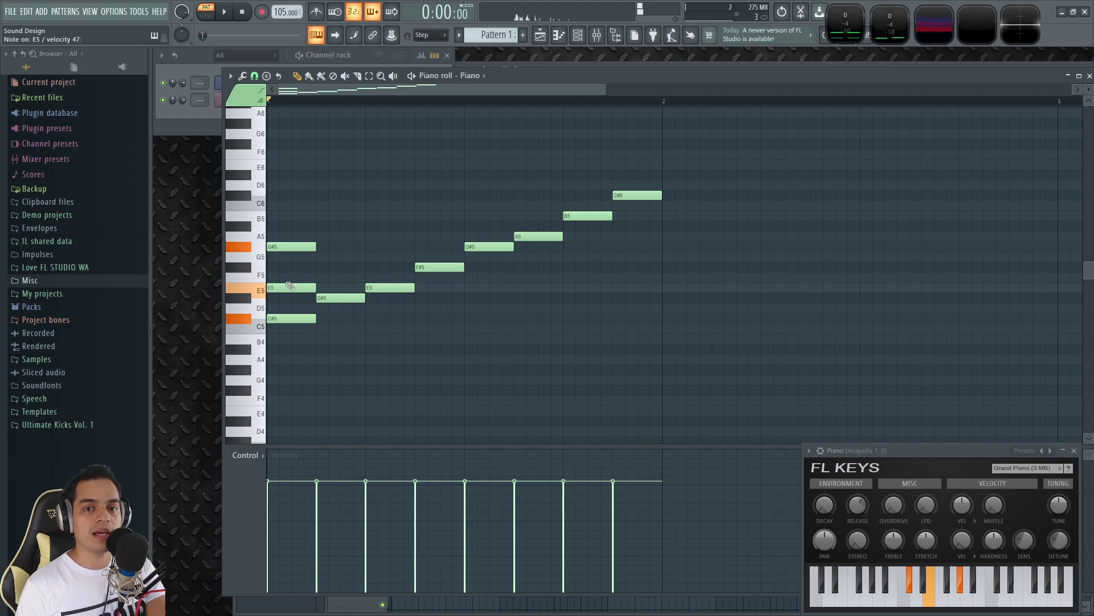
{"action": "left_click", "coordinate": [290, 285]}
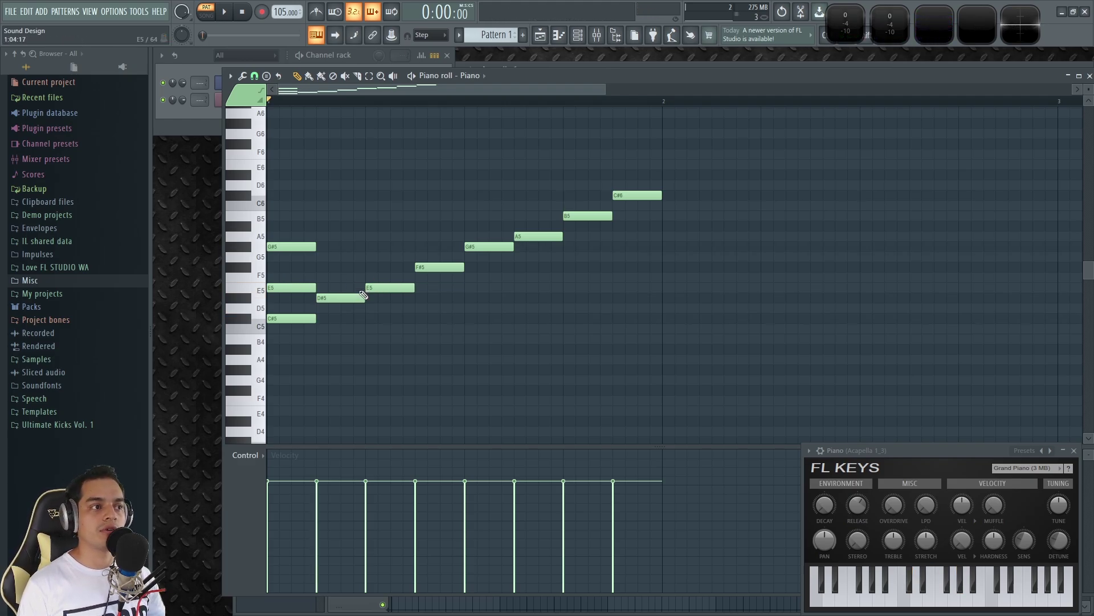
{"action": "left_click", "coordinate": [476, 246]}
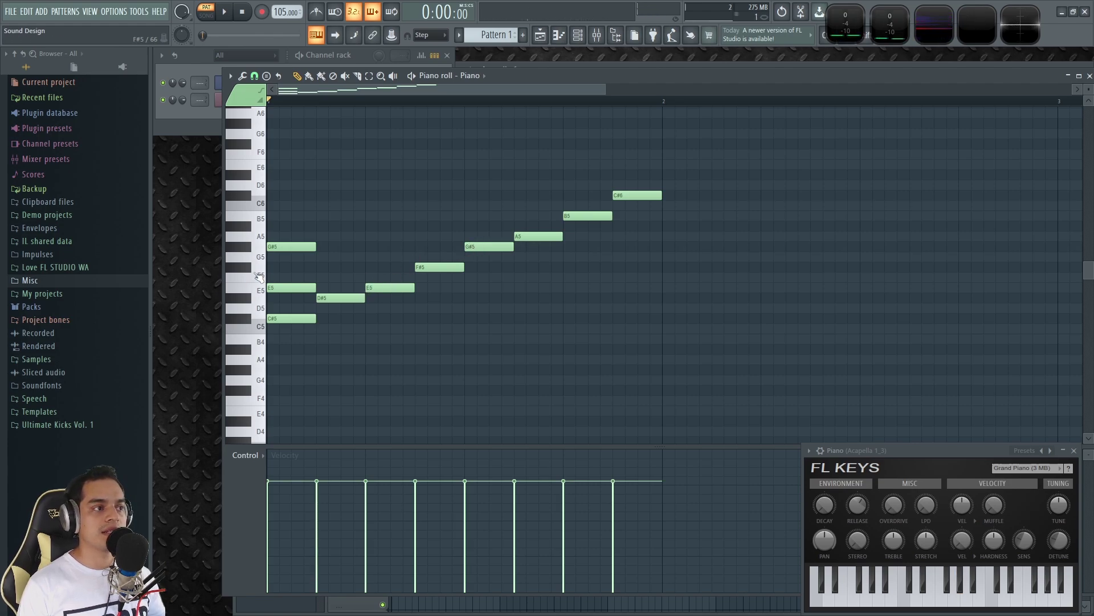
Step: Revoice the bar 1 chord by removing E5 and C#5, keeping G#5, and adding C#6 and E6 above it
{"action": "right_click", "coordinate": [290, 287]}
{"action": "right_click", "coordinate": [291, 319]}
{"action": "left_click", "coordinate": [294, 247]}
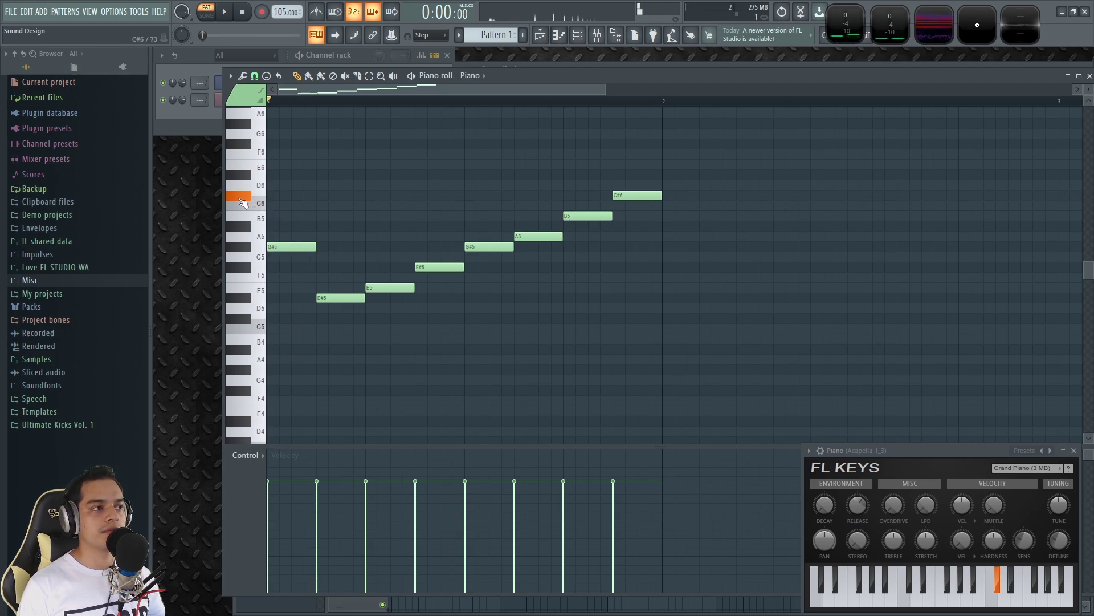
{"action": "left_click", "coordinate": [274, 206]}
{"action": "left_click_drag", "start_coordinate": [273, 207], "coordinate": [252, 165]}
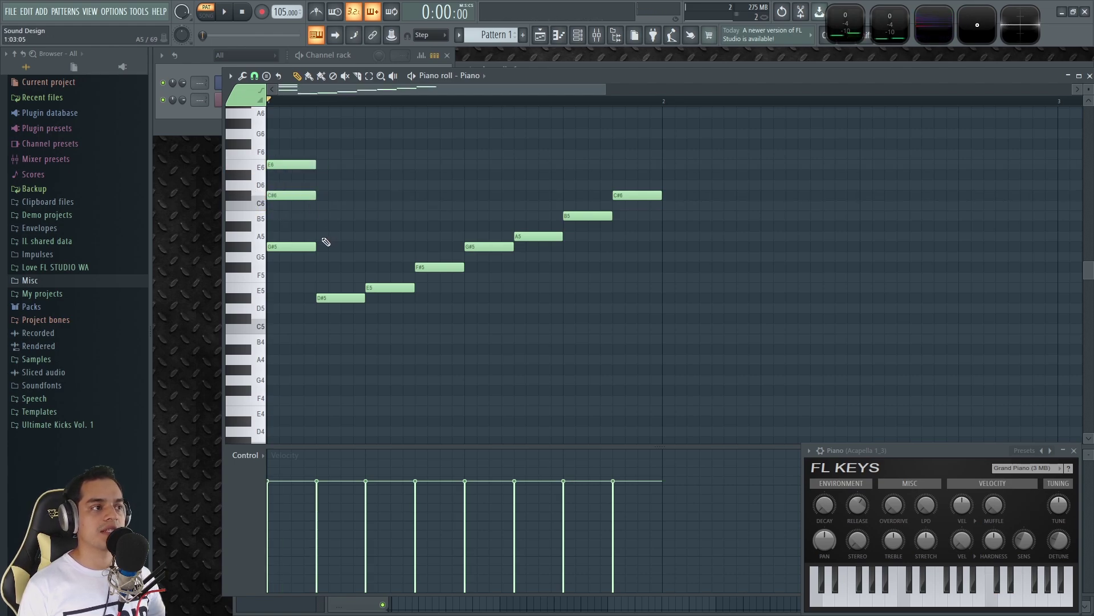
{"action": "right_click", "coordinate": [294, 222], "text": "alt"}
{"action": "right_click", "coordinate": [294, 224], "text": "alt"}
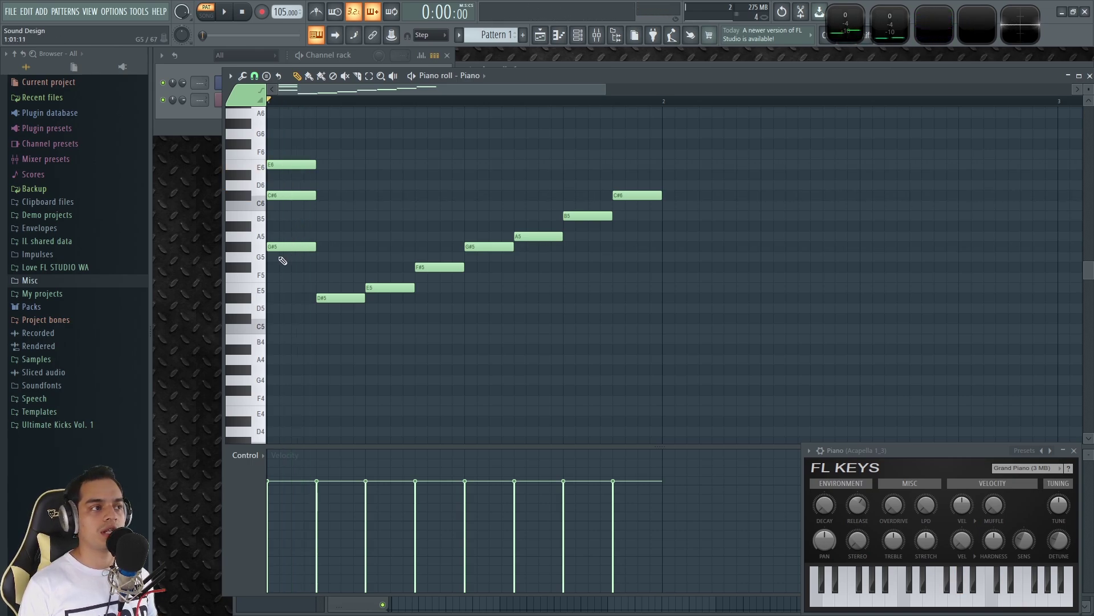
Step: Delete the scale and chord notes from the piano pattern and close the piano roll
{"action": "right_click", "coordinate": [658, 194]}
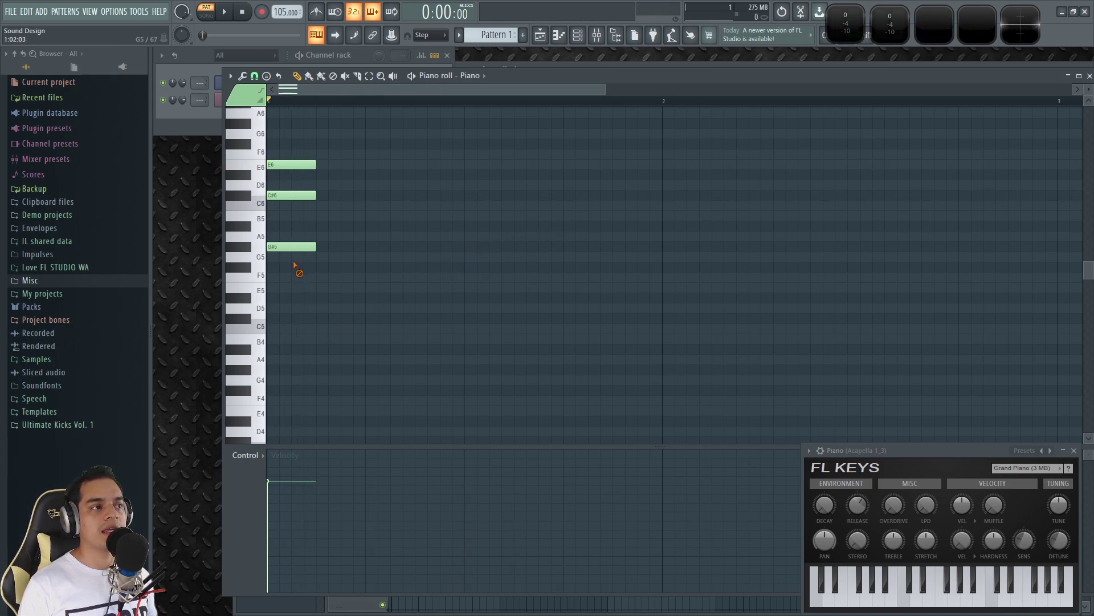
{"action": "right_click", "coordinate": [291, 246]}
{"action": "left_click", "coordinate": [1089, 76]}
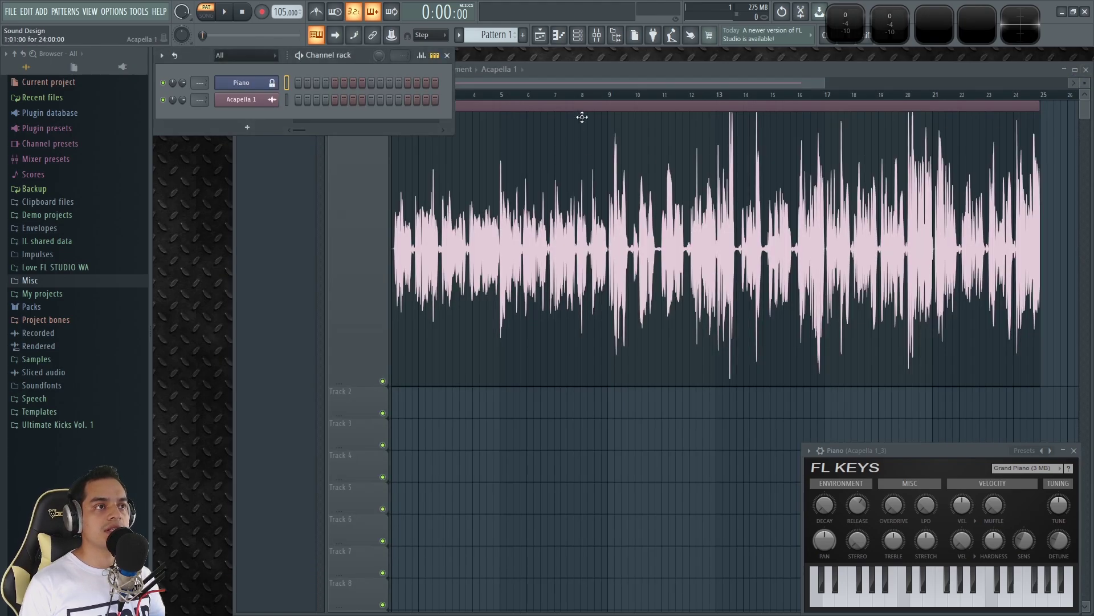
Step: Reopen the Piano channel's piano roll and restore the ascending scale, with C#5 at the start of bar 1
{"action": "left_click", "coordinate": [603, 66]}
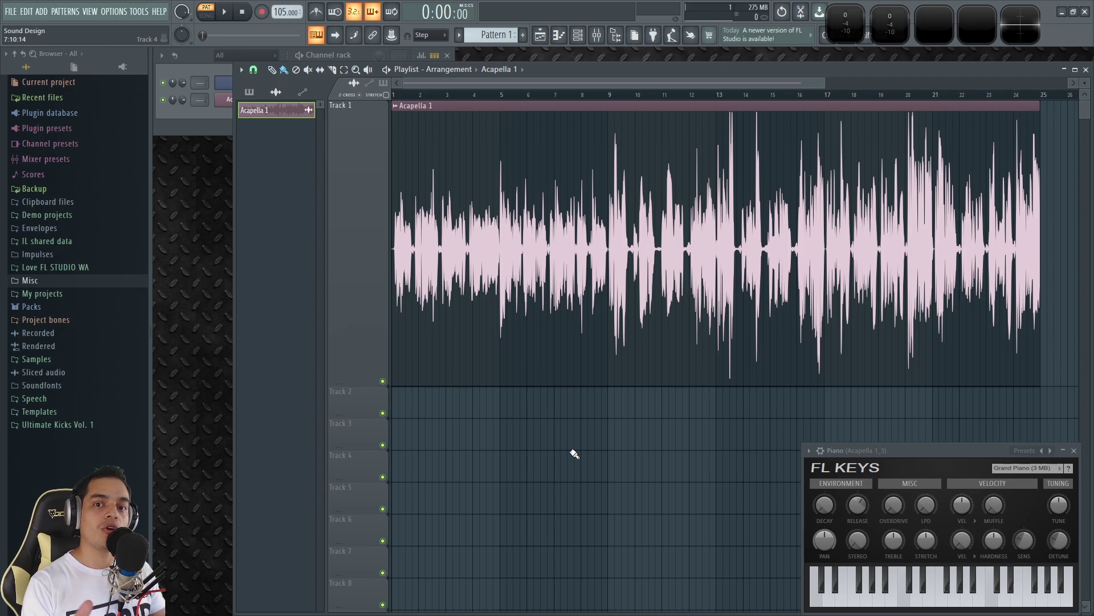
{"action": "left_click", "coordinate": [202, 55]}
{"action": "right_click", "coordinate": [262, 86]}
{"action": "left_click", "coordinate": [304, 89]}
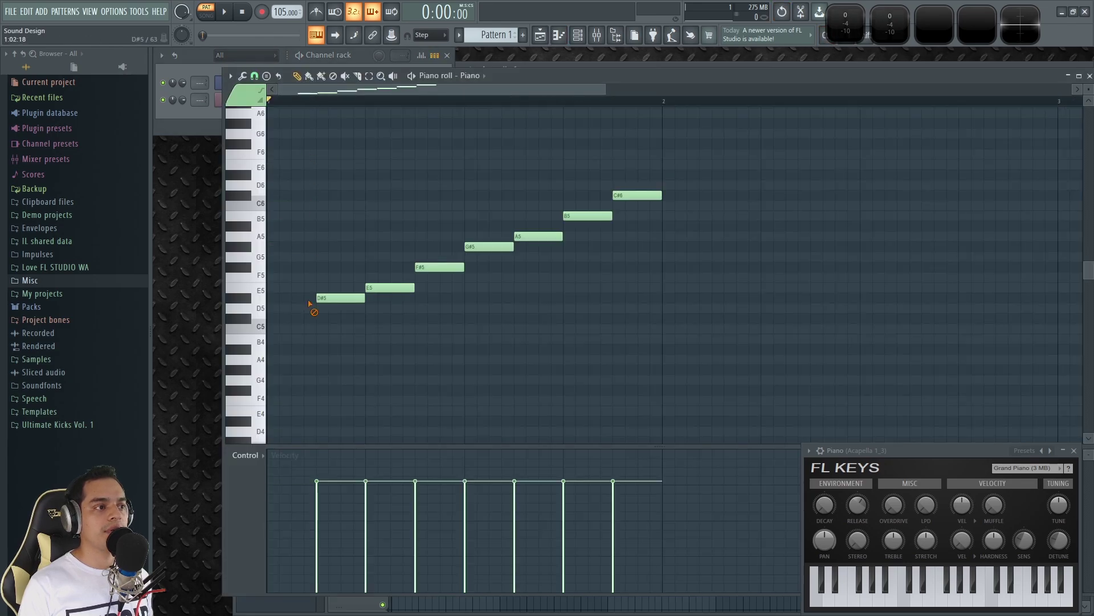
{"action": "left_click", "coordinate": [279, 321]}
Step: Transpose the whole piano scale down one semitone so it runs from C5 to C6, and clear the selection
{"action": "left_click_drag", "start_coordinate": [275, 352], "coordinate": [694, 148]}
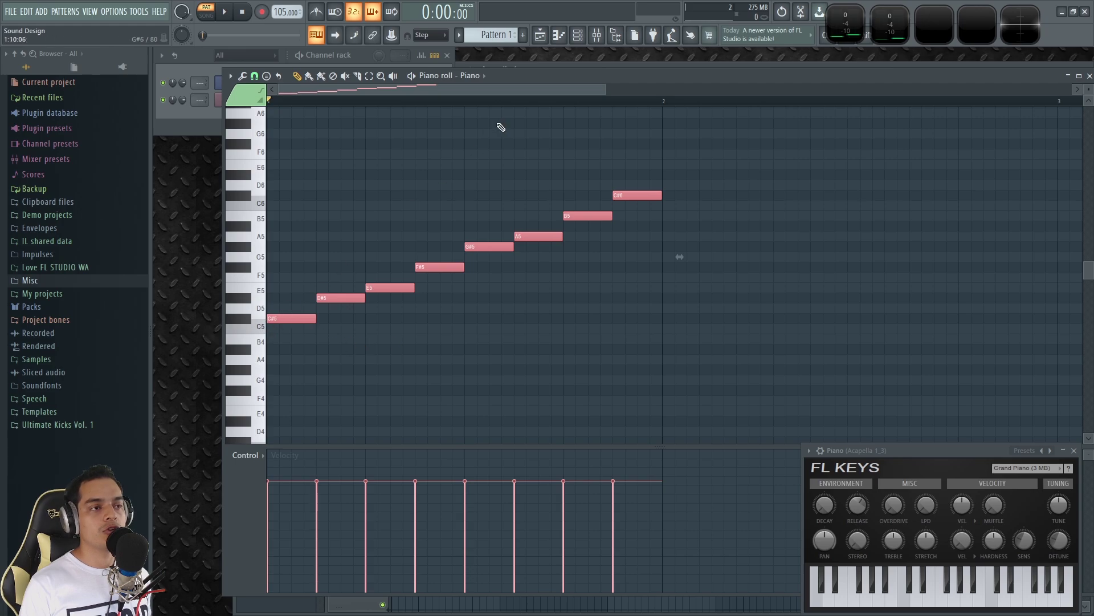
{"action": "left_click_drag", "start_coordinate": [285, 320], "coordinate": [263, 332]}
{"action": "left_click", "coordinate": [302, 286], "text": "ctrl"}
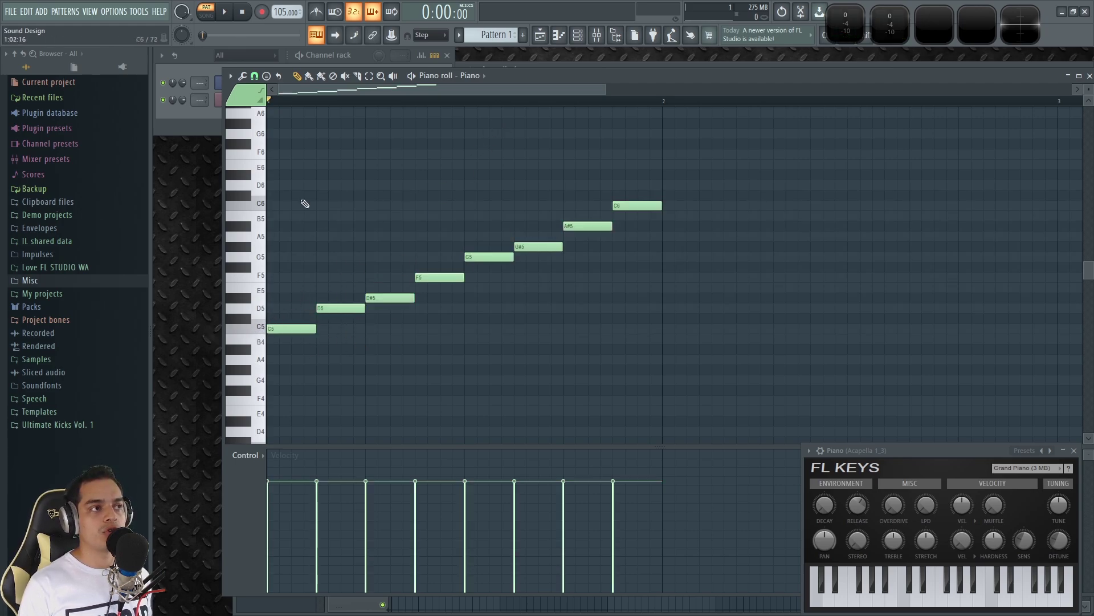
Step: Open the Acapella 1 channel's settings to check them, and return to the piano roll
{"action": "left_click", "coordinate": [200, 53]}
{"action": "left_click", "coordinate": [254, 101]}
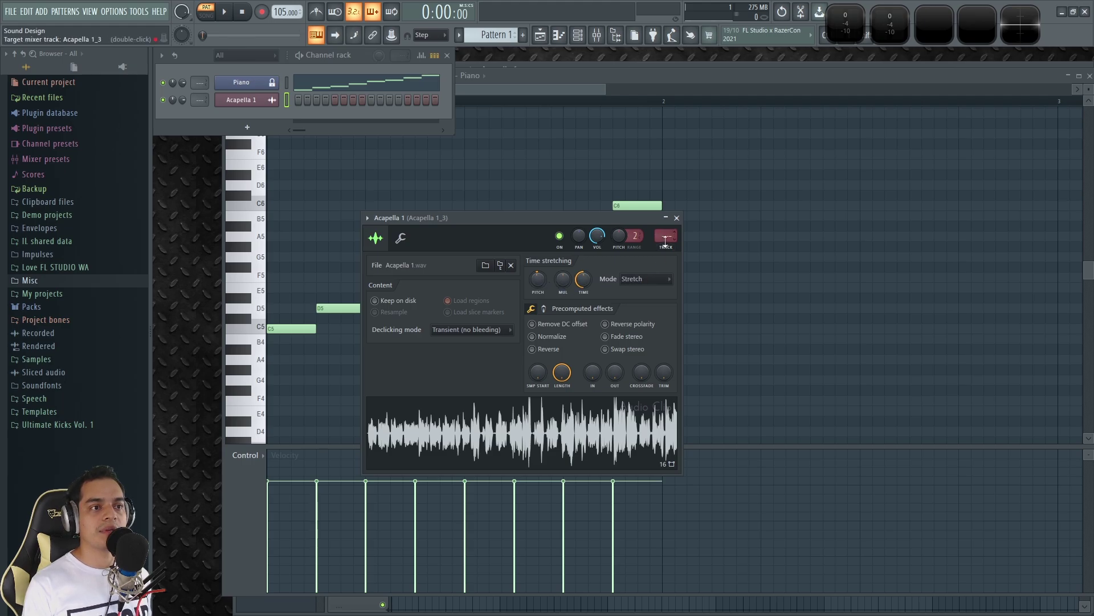
{"action": "middle_click", "coordinate": [619, 122]}
{"action": "left_click", "coordinate": [621, 85]}
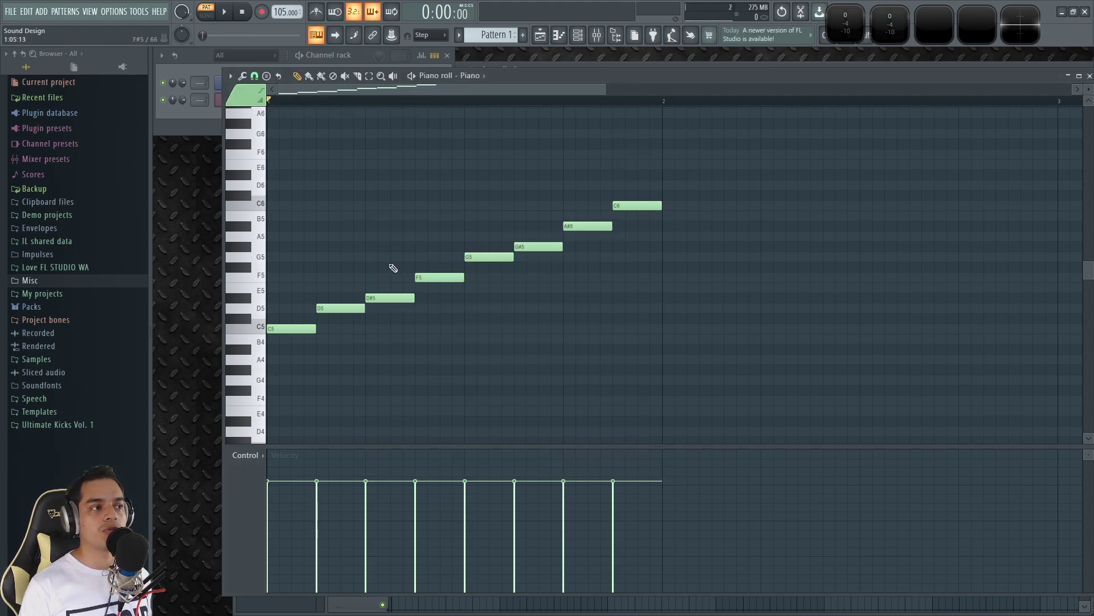
Step: Play the transposed scale, stop it and close the piano roll
{"action": "key", "text": "space"}
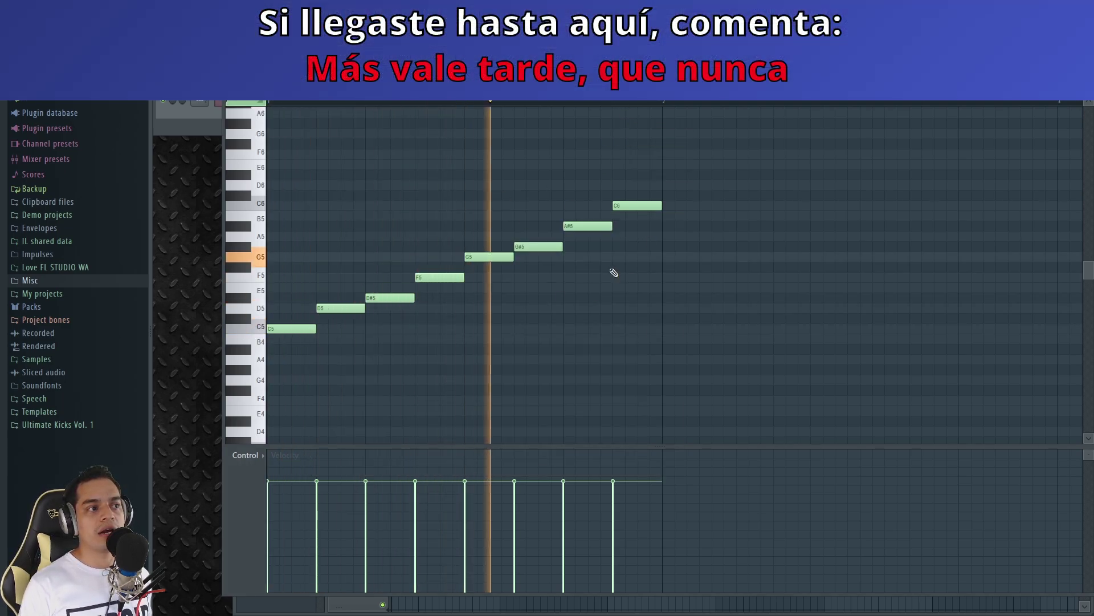
{"action": "key", "text": "space"}
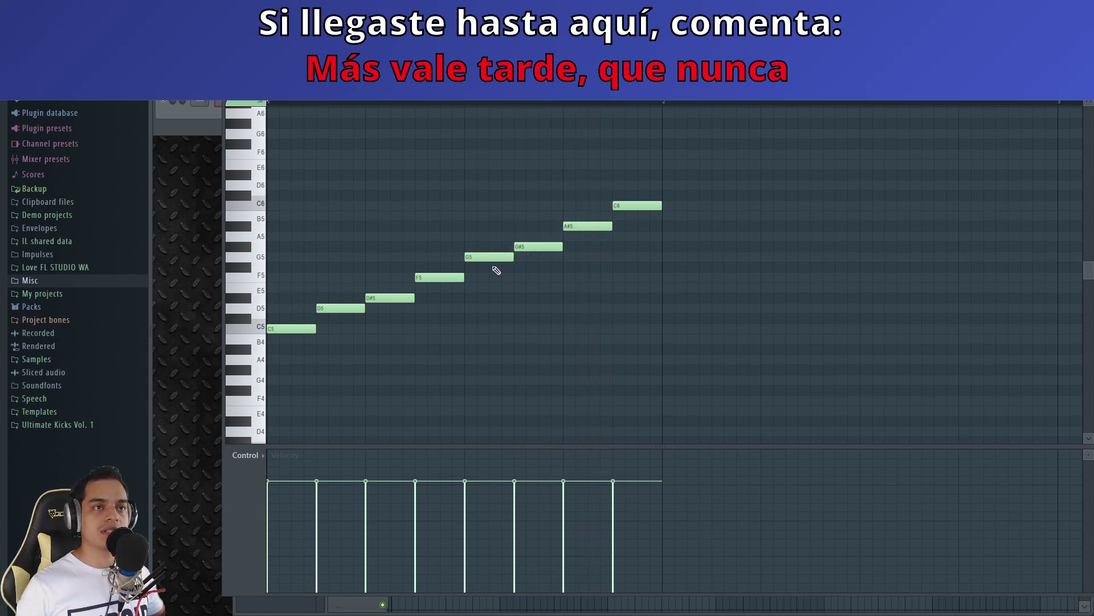
{"action": "left_click_drag", "start_coordinate": [706, 84], "coordinate": [703, 82]}
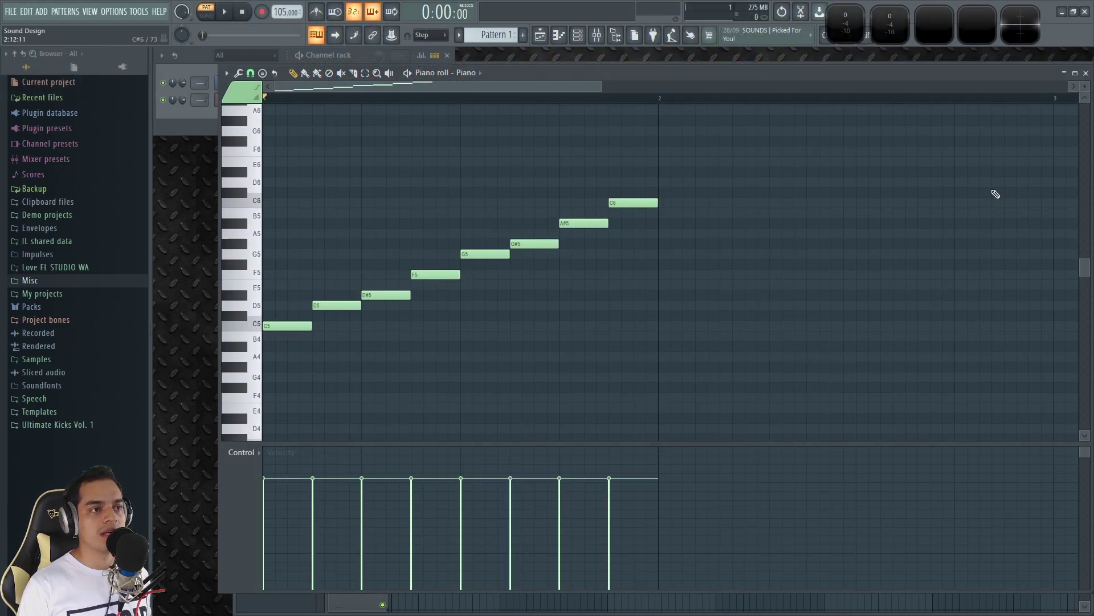
{"action": "left_click", "coordinate": [1086, 73]}
Step: Switch playback to song mode, audition the start of the Acapella 1 vocal in the playlist and return to the channel rack
{"action": "left_click", "coordinate": [520, 342]}
{"action": "key", "text": "space"}
{"action": "key", "text": "space"}
{"action": "left_click", "coordinate": [207, 15]}
{"action": "key", "text": "space"}
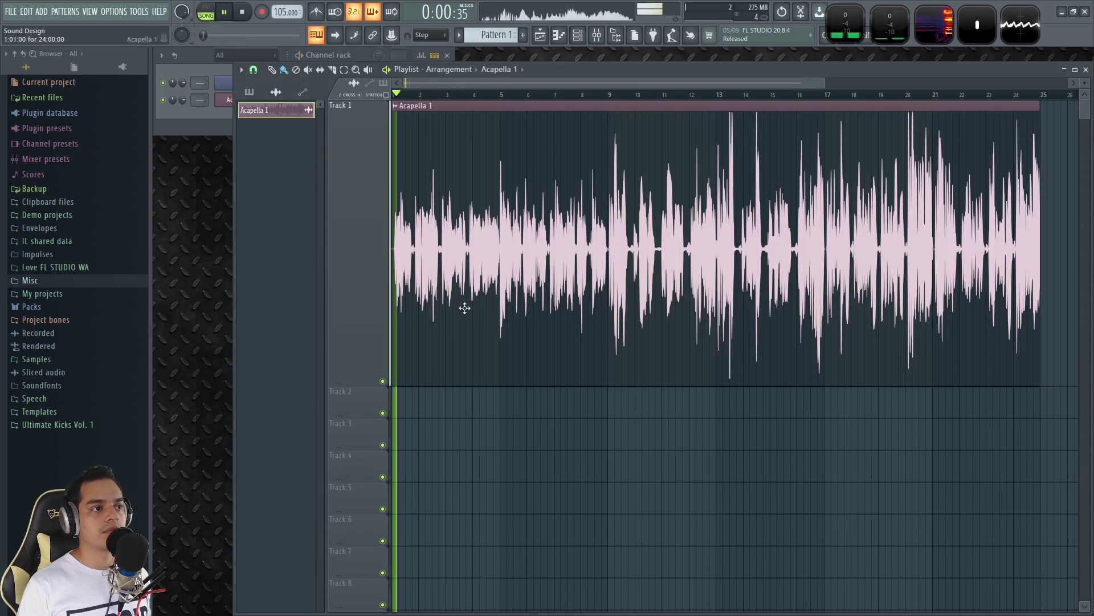
{"action": "left_click", "coordinate": [215, 68]}
{"action": "key", "text": "space"}
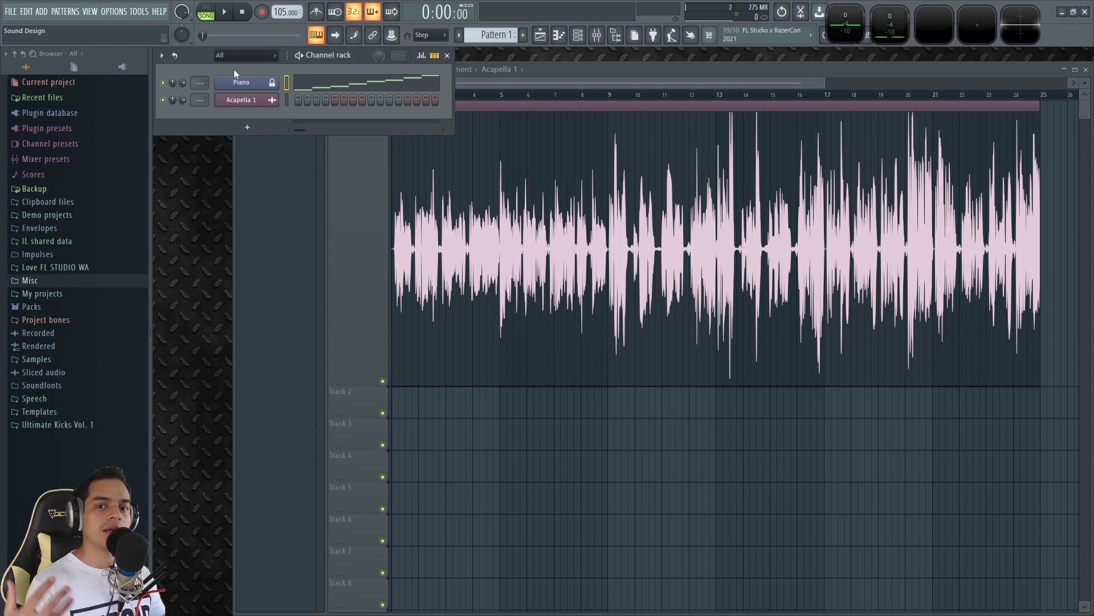